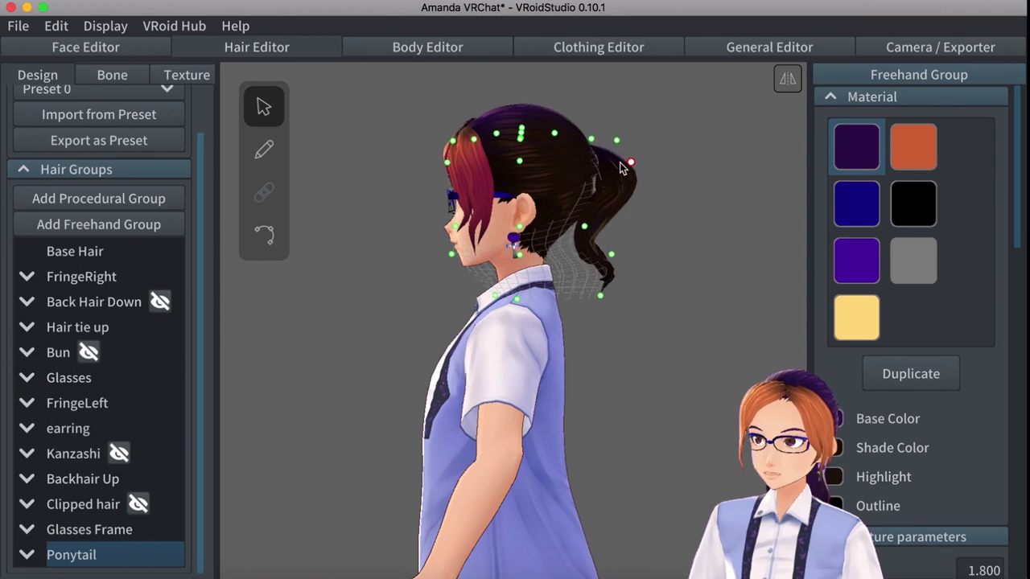
- Pull the control points of the hair guides outward from the heads of the ponytail and untitled models
left_click_drag(630, 165, 648, 166)
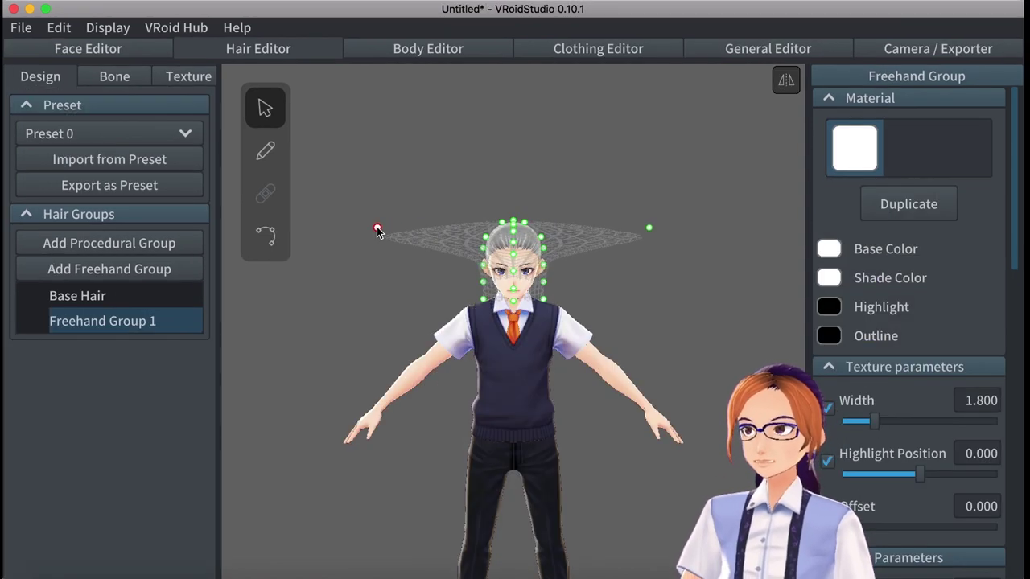
left_click_drag(345, 231, 303, 236)
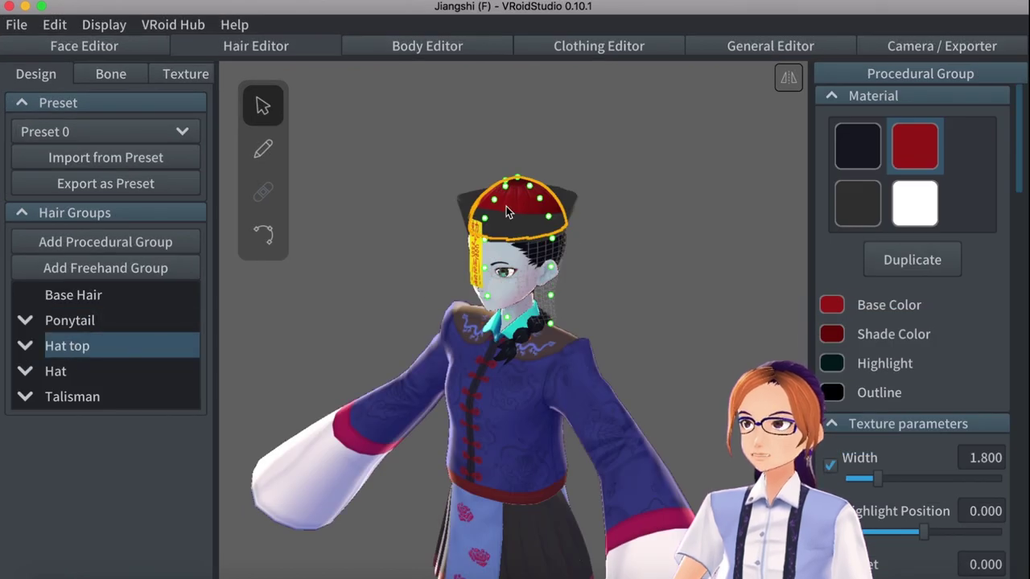
- Examine the Hat and Talisman hair groups on the Jiangshi model from different angles
left_click(57, 371)
right_click_drag(391, 295, 405, 295)
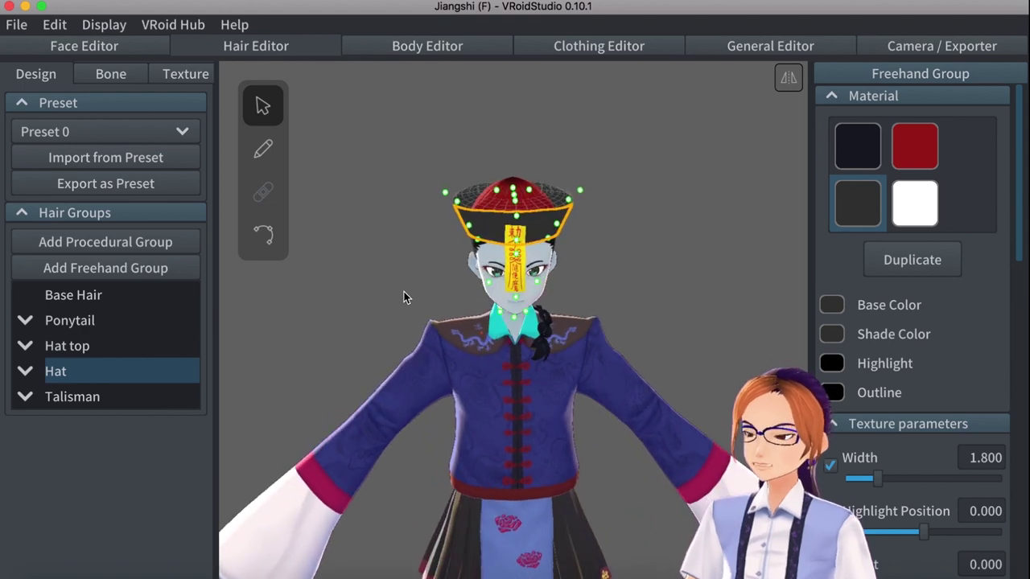
left_click(80, 398)
right_click_drag(663, 379, 640, 377)
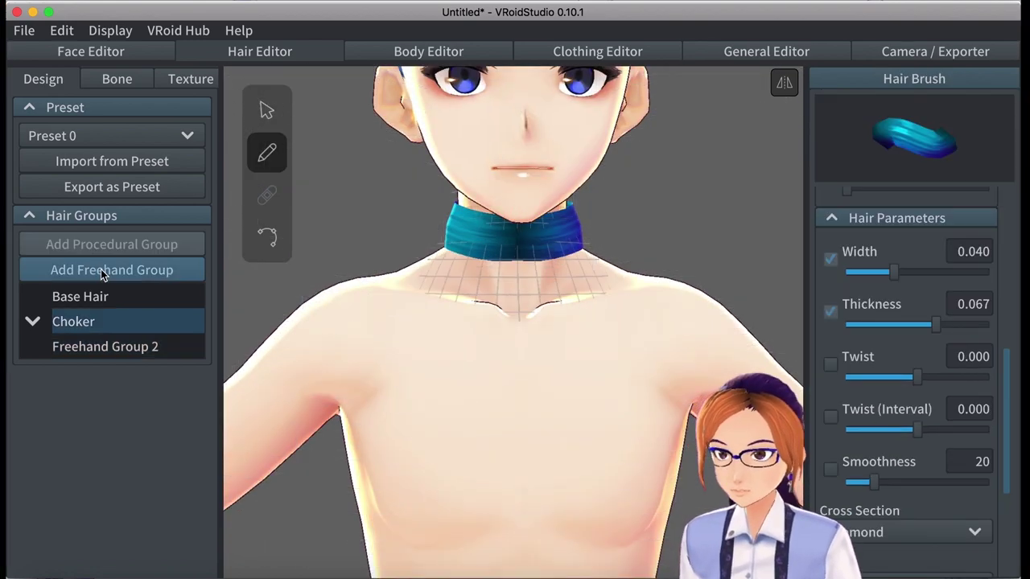
- Add another freehand hair group to the choker model and adjust the guide and control points of its ring links
left_click(102, 271)
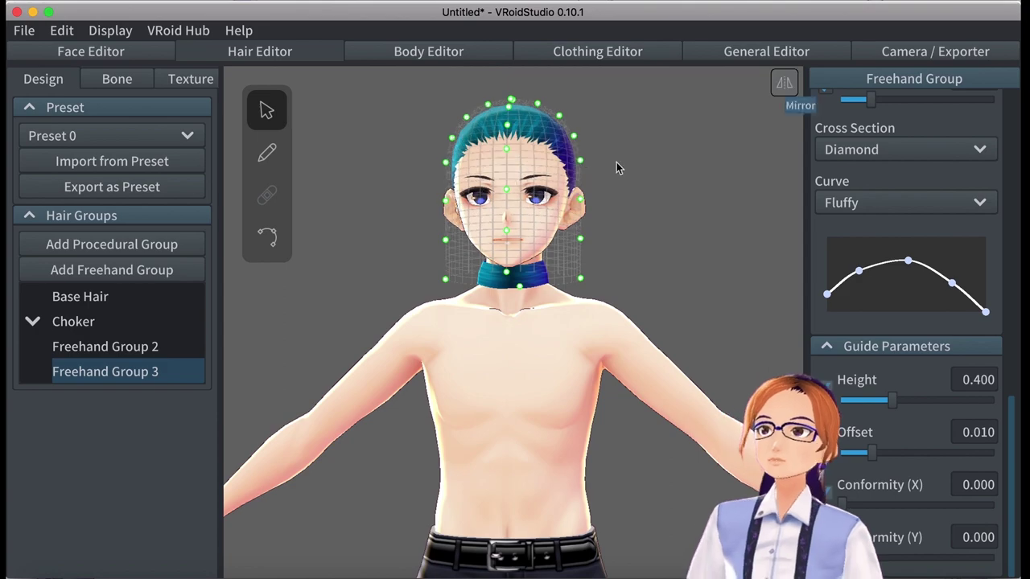
left_click_drag(509, 191, 499, 211)
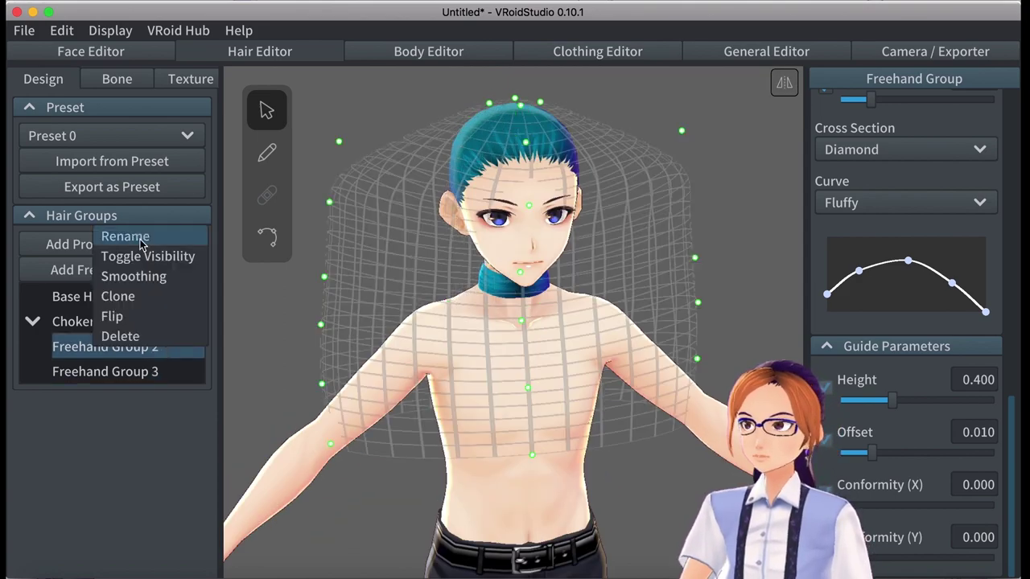
left_click(637, 353)
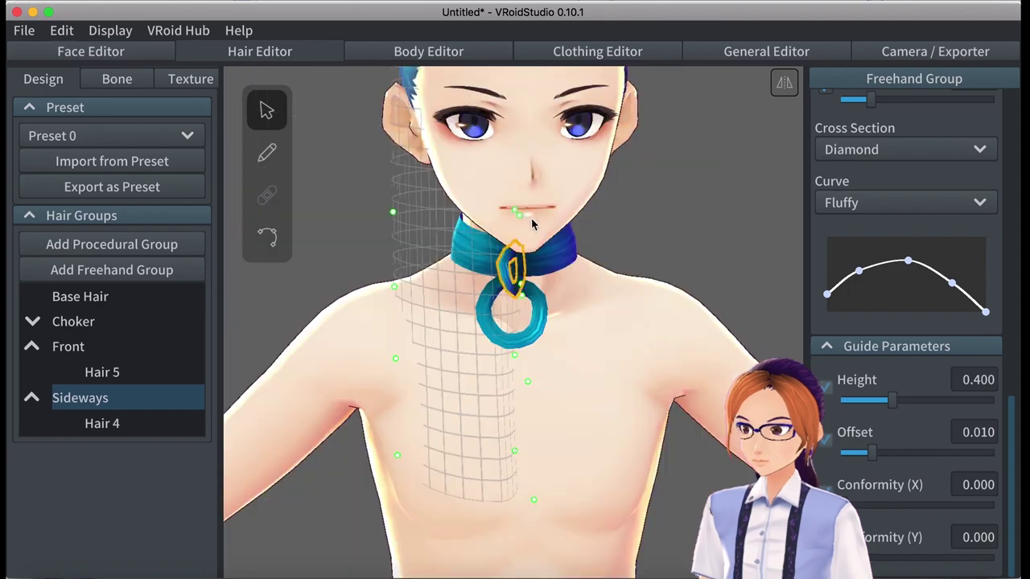
right_click_drag(531, 224, 515, 251)
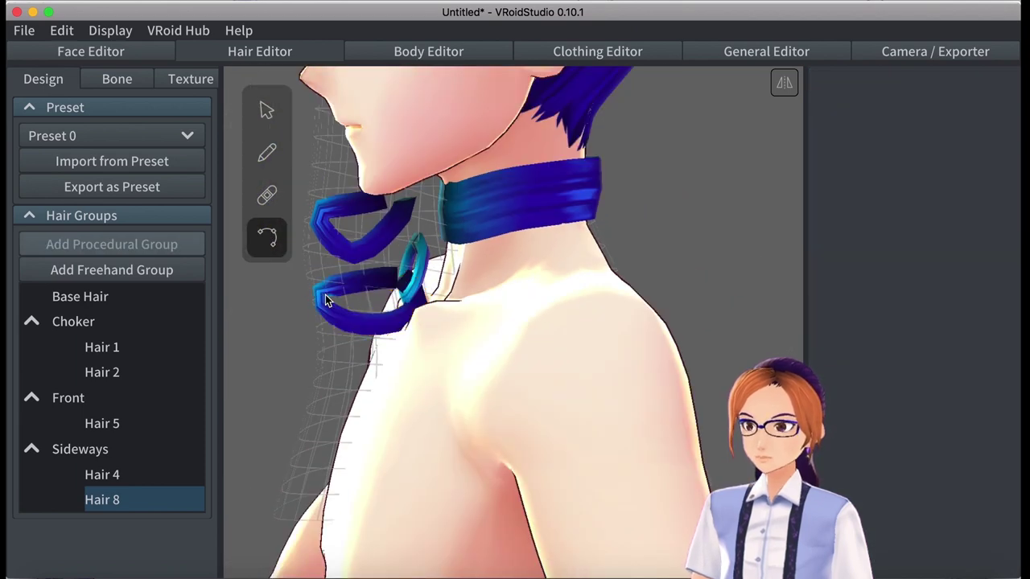
left_click(328, 293)
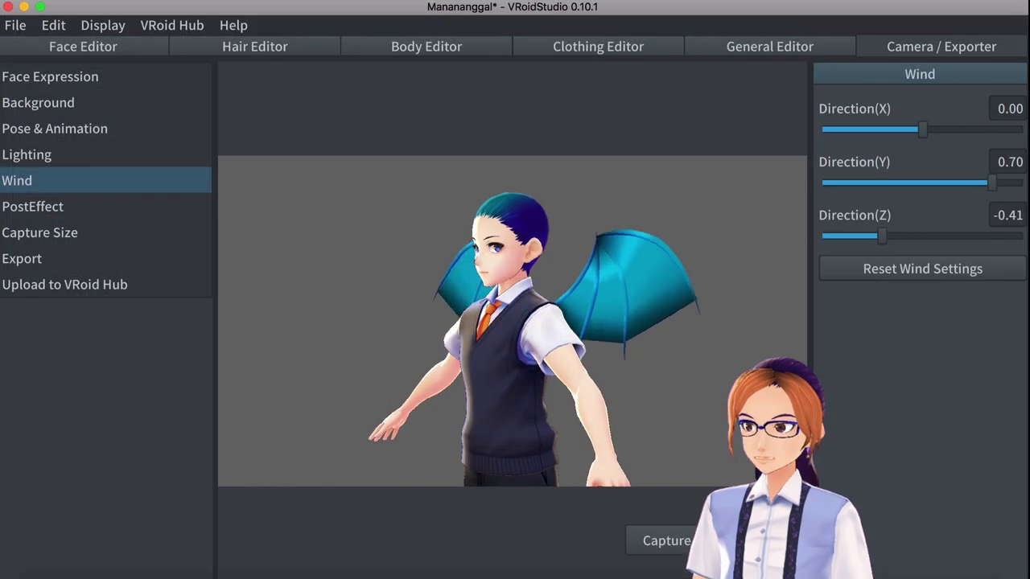
- Preview the winged model's movement with the Walking and Jumping 0 animations
right_click_drag(667, 426, 621, 440)
left_click(53, 129)
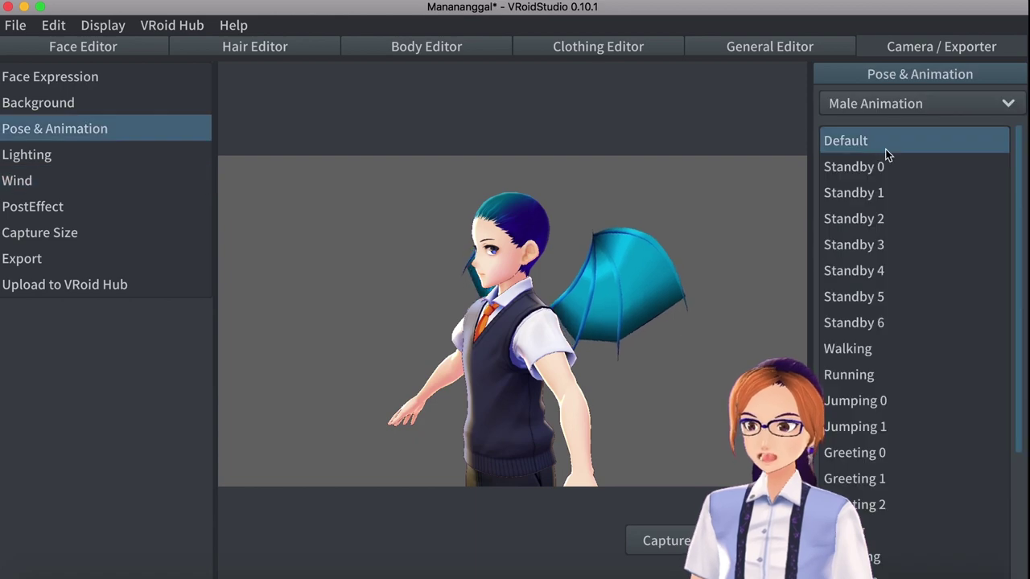
left_click(847, 348)
left_click(897, 404)
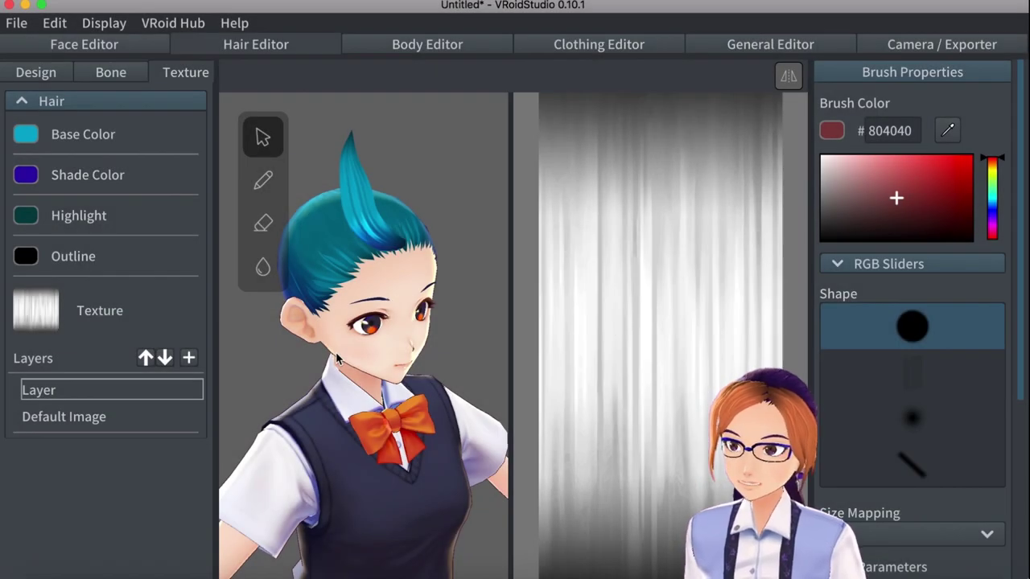
- Paint a diagonal stroke in colour 804040 across the hair texture and check it on the model
left_click(263, 181)
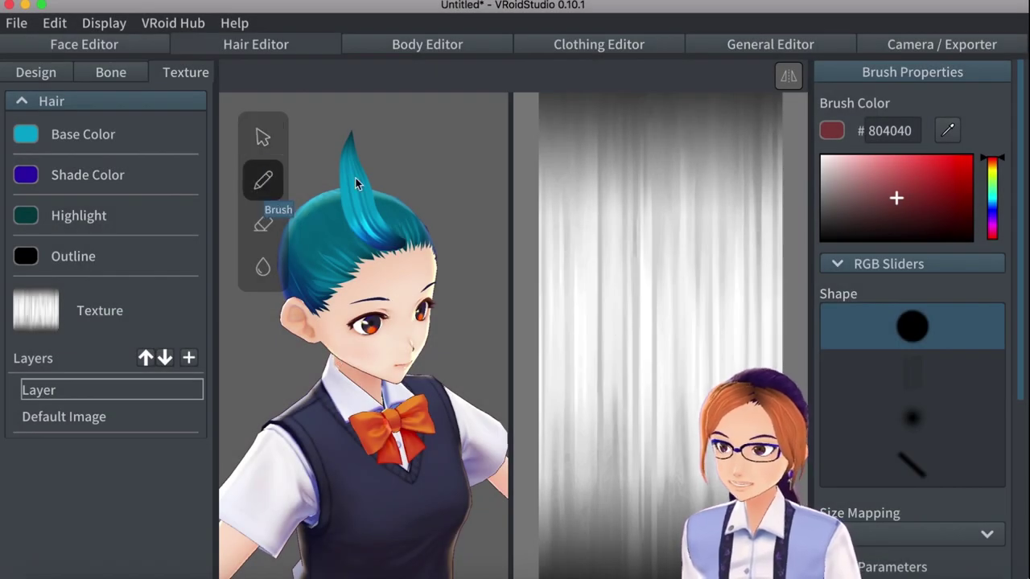
mouse_move(555, 367)
left_mouse_down()
mouse_move(625, 238)
mouse_move(760, 187)
left_mouse_up()
right_click_drag(397, 292, 379, 322)
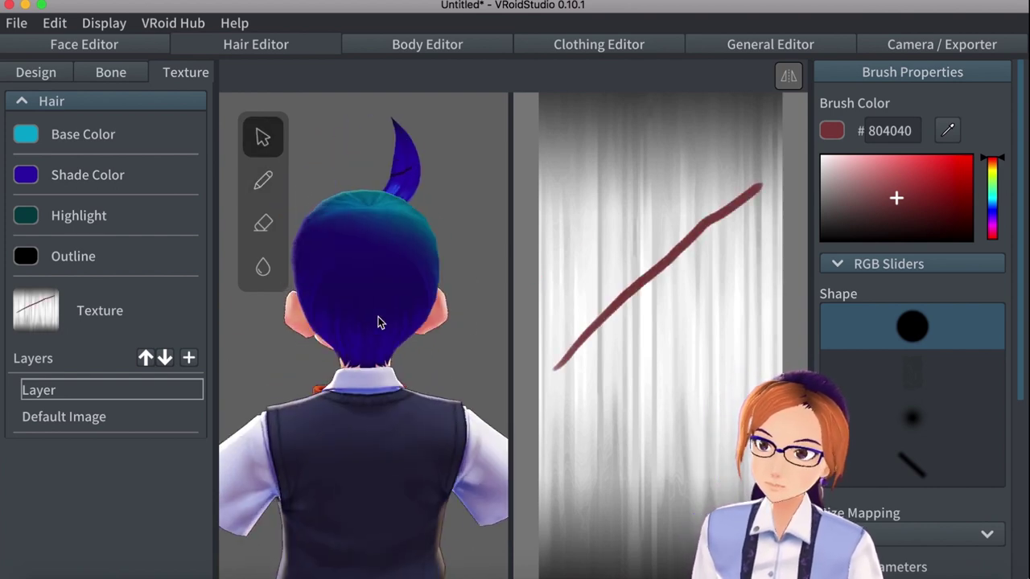
- Erase parts of the diagonal stroke from the hair texture and inspect the strand
key("e")
left_click_drag(559, 362, 587, 346)
left_click_drag(622, 299, 633, 287)
right_click_drag(346, 241, 429, 231)
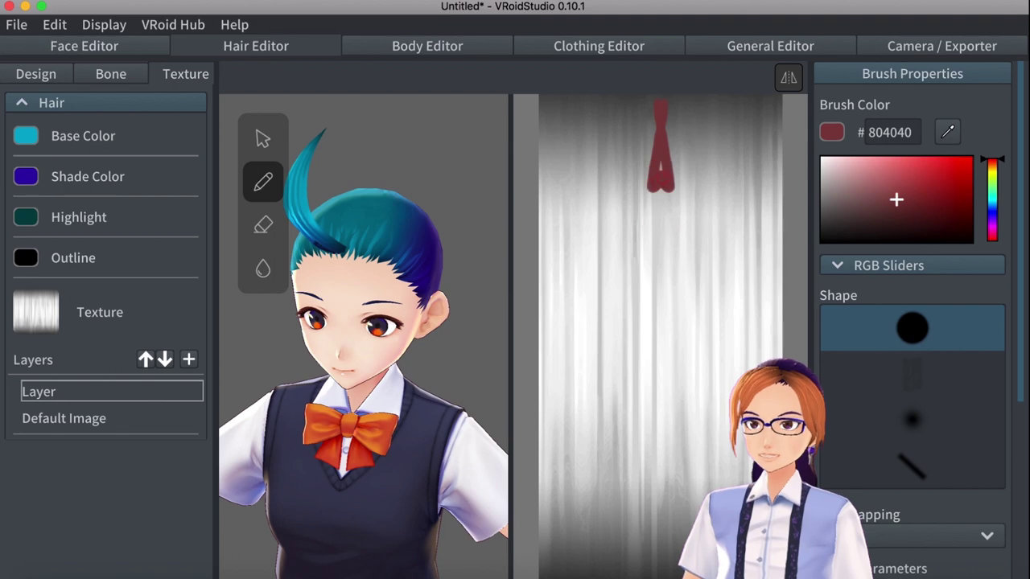
- Set the texture width of Hair 1 in Freehand Group 1 to 1.000 and inspect the painted hair texture
left_click(40, 74)
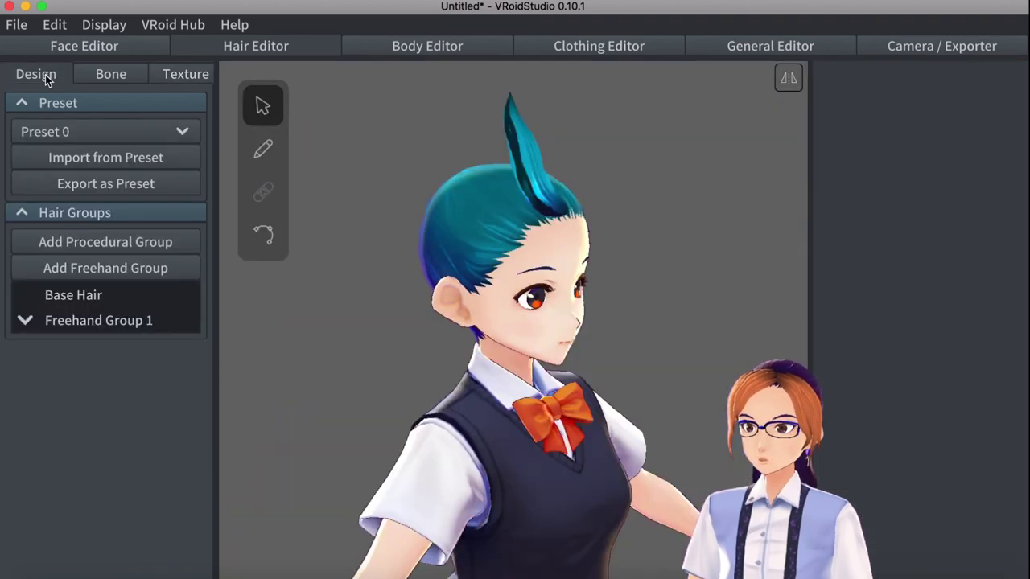
left_click(25, 321)
left_click(93, 346)
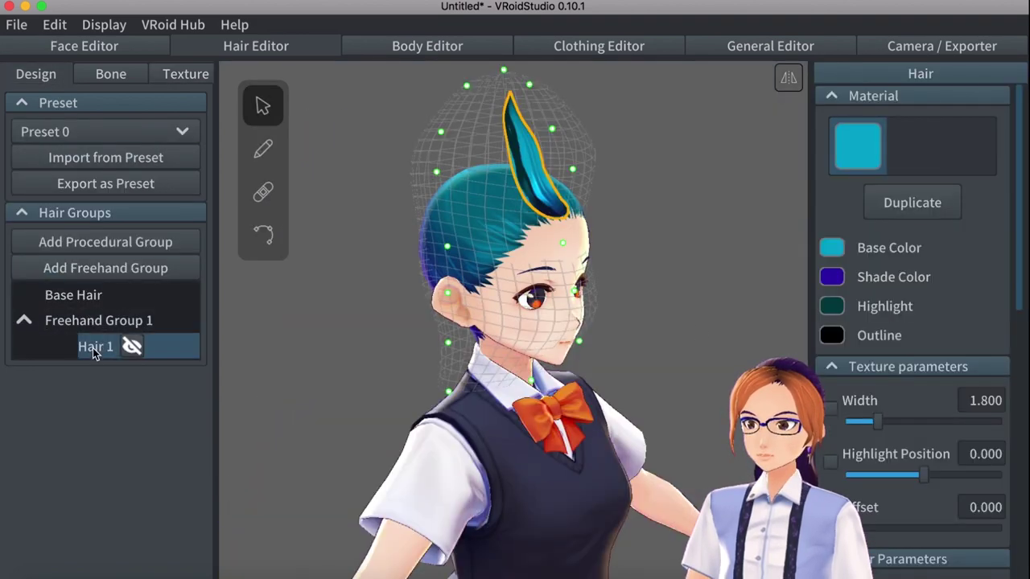
right_click_drag(796, 394, 674, 371)
scroll(674, 370, "up", 2)
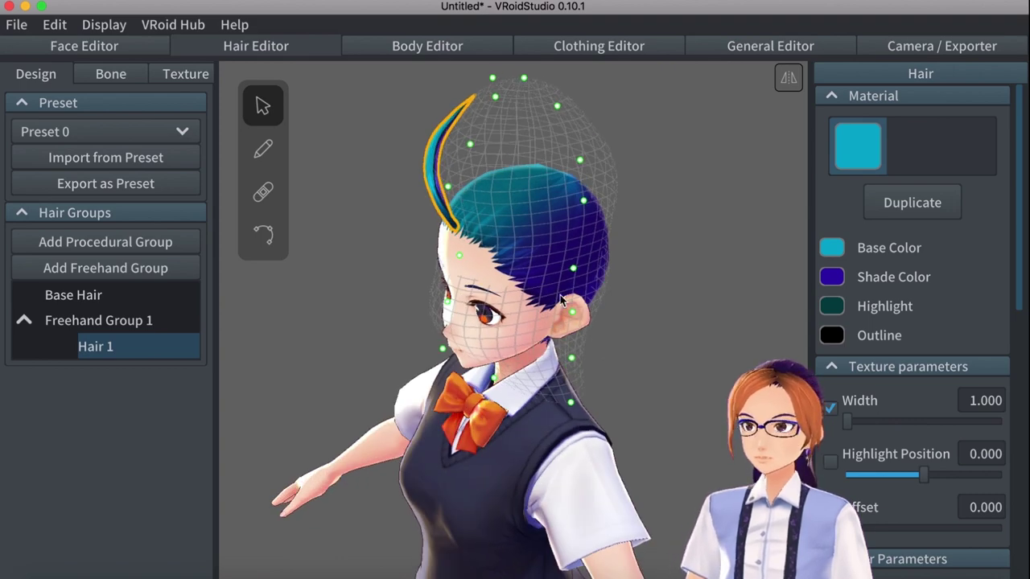
left_click(187, 74)
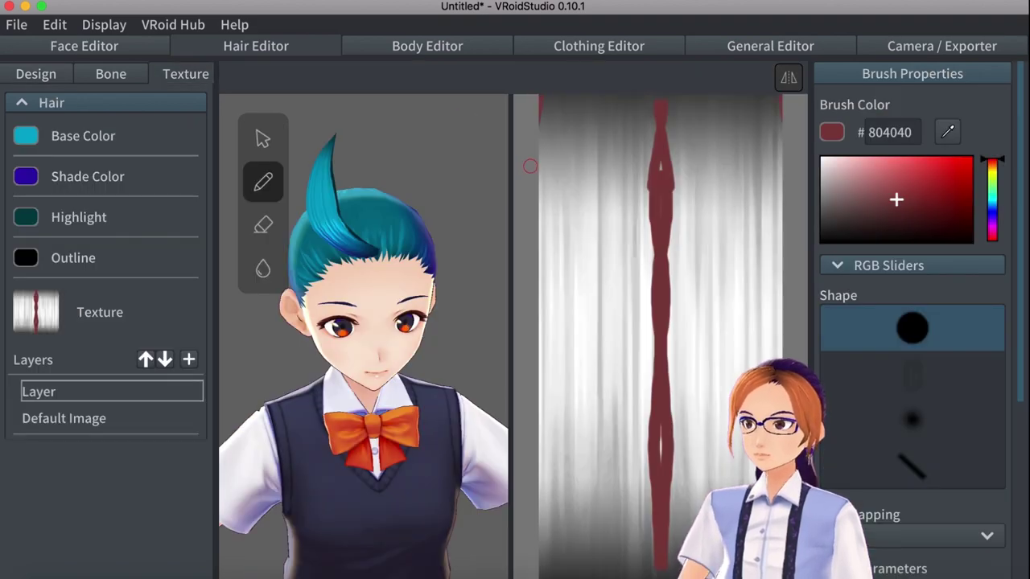
right_click_drag(424, 162, 416, 206)
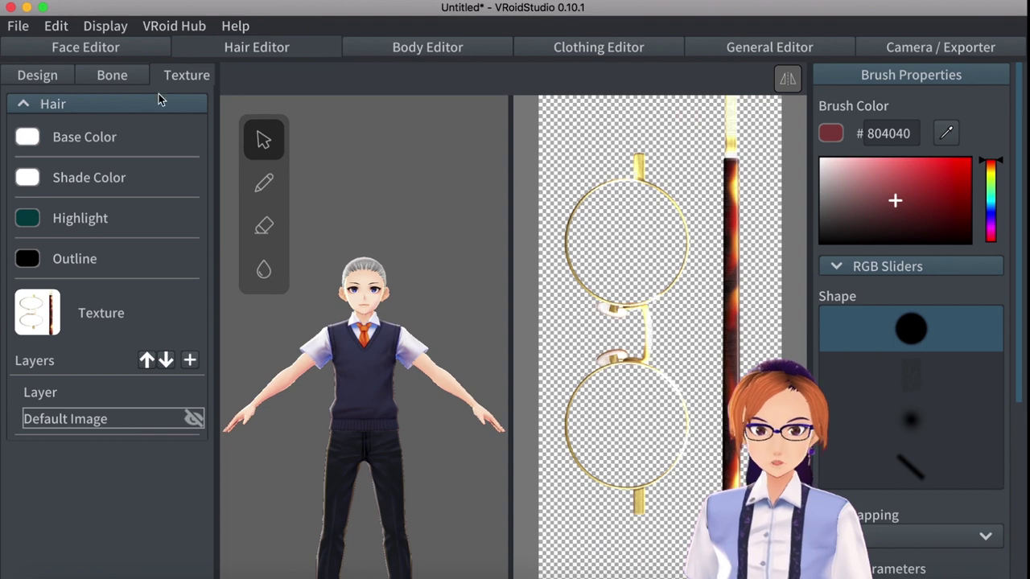
- Import an ear piece PNG image into the hair texture's Layer
left_click(41, 78)
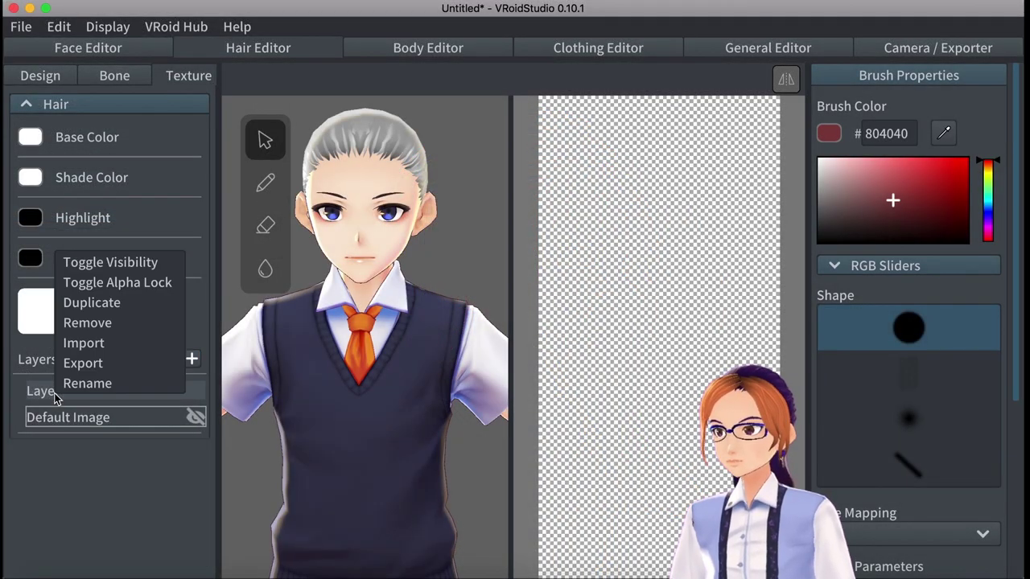
left_click(78, 345)
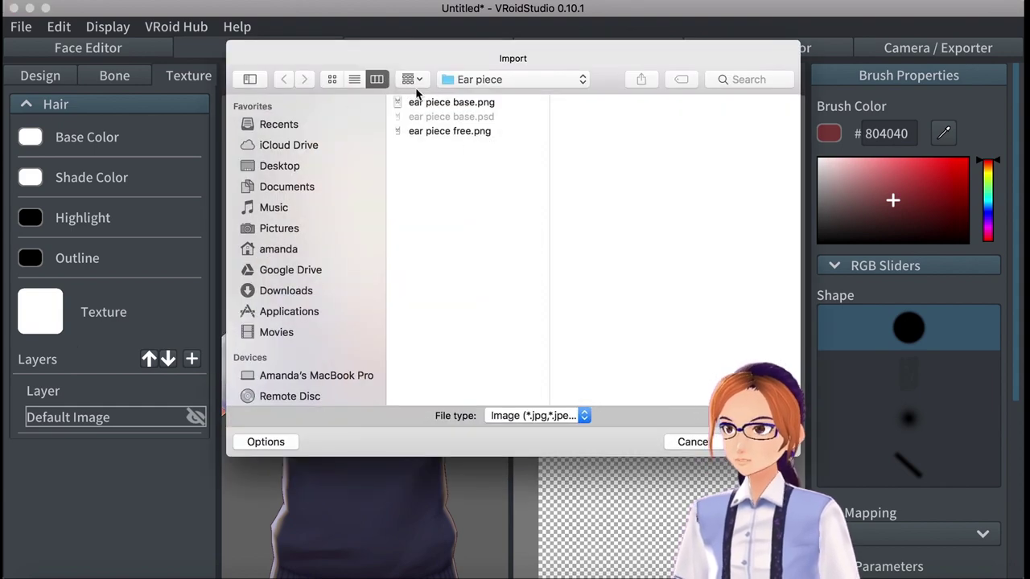
key("Return")
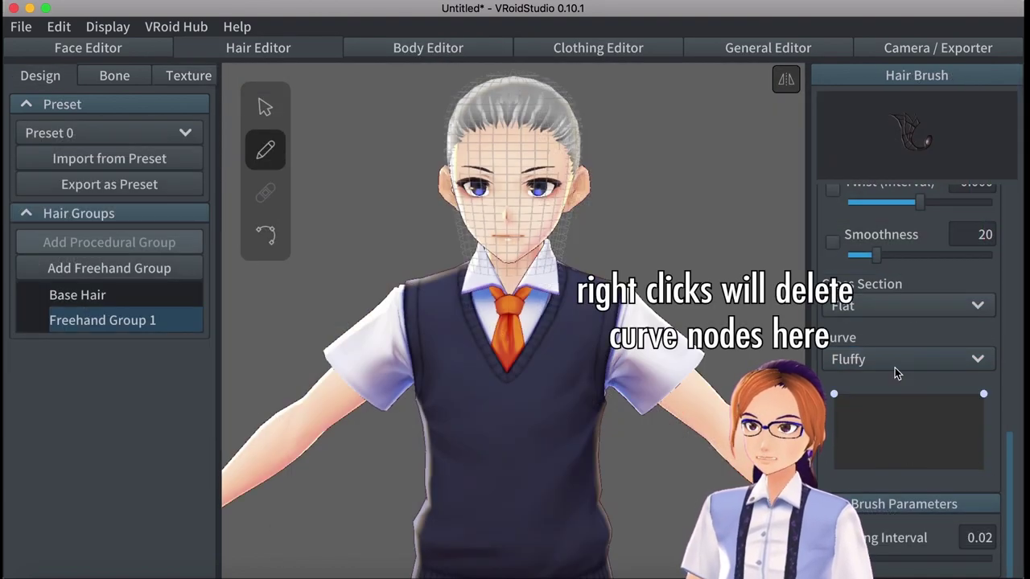
- Set the hair brush's cross section to Flat and review its curve and texture parameters
left_click(905, 305)
left_click(878, 394)
scroll(926, 434, "down", 5)
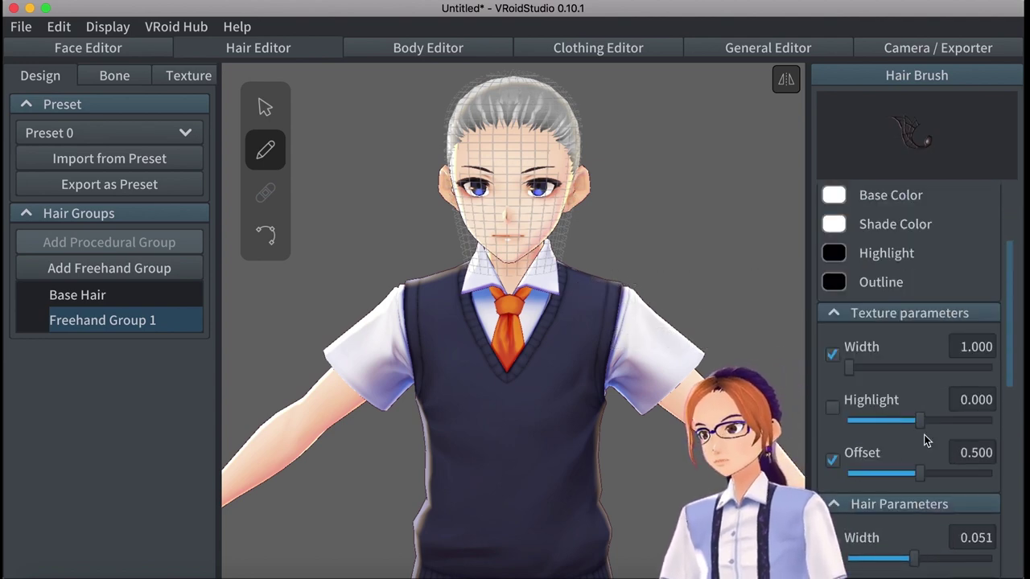
- Fit the ear piece strand Hair 5 around the ear by repositioning its control points
right_click_drag(606, 323, 640, 324)
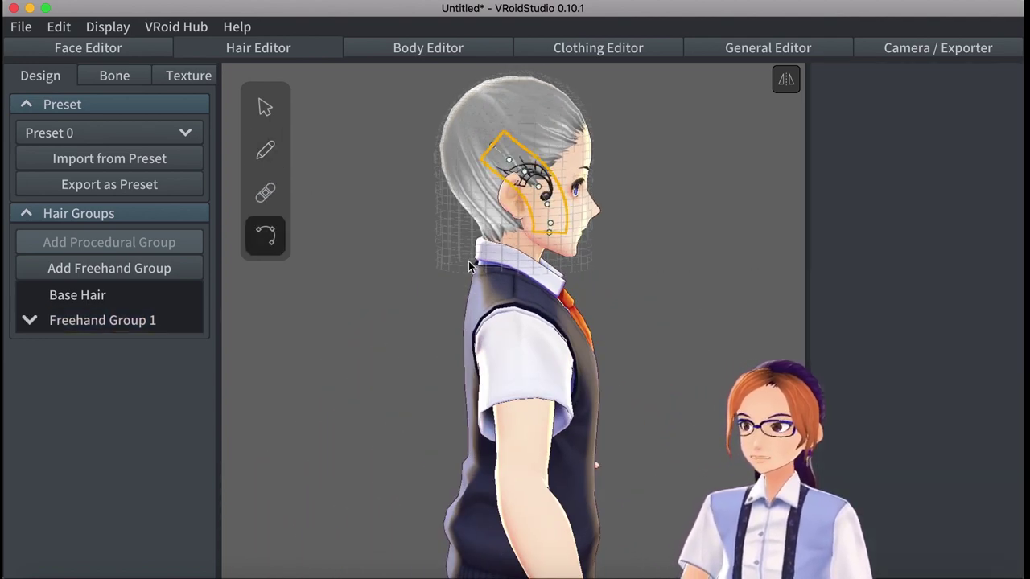
scroll(523, 241, "up", 2)
left_click(165, 322)
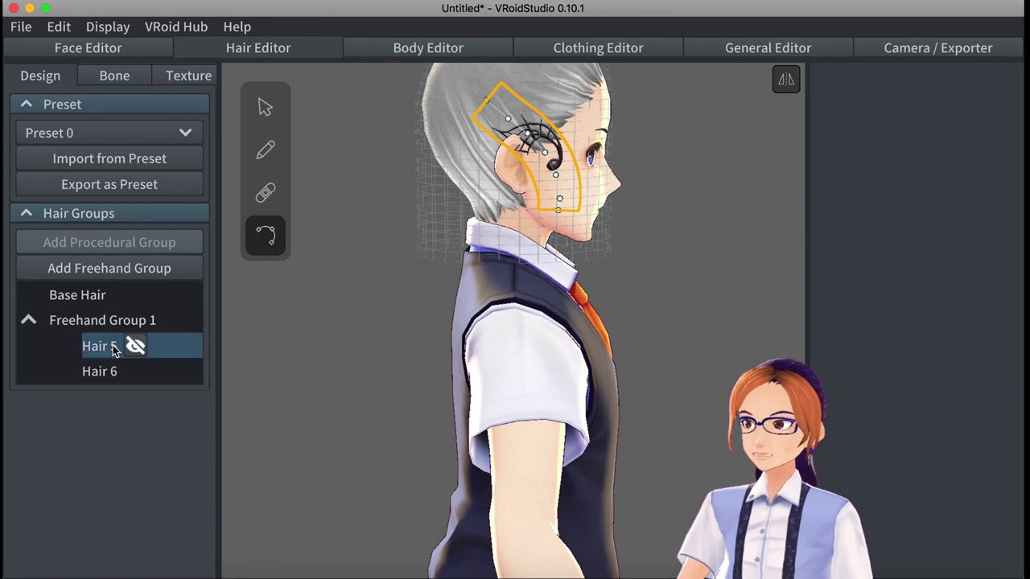
right_click(129, 346)
left_click(133, 315)
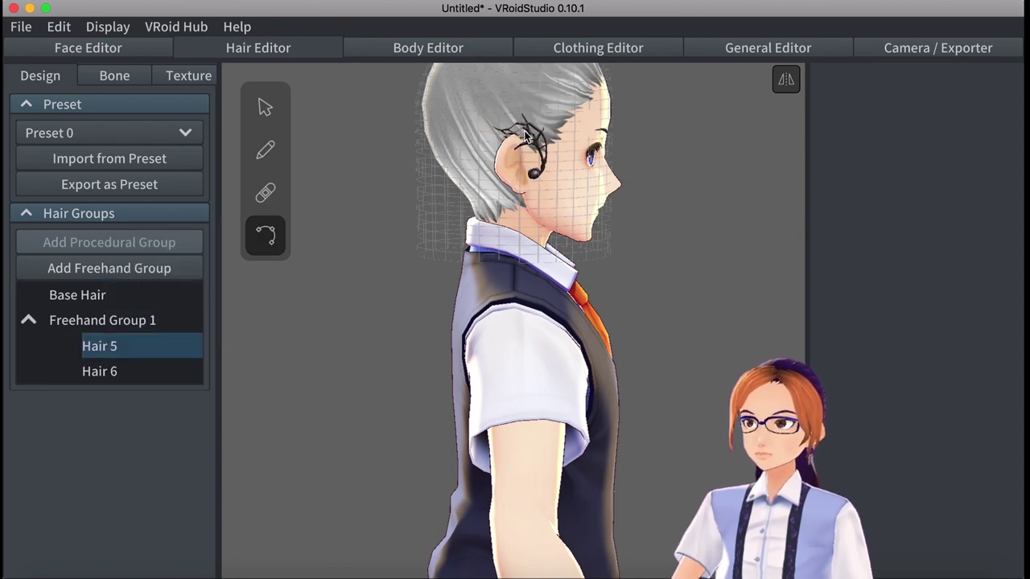
left_click_drag(486, 105, 503, 137)
left_click_drag(529, 177, 501, 137)
left_click(467, 80)
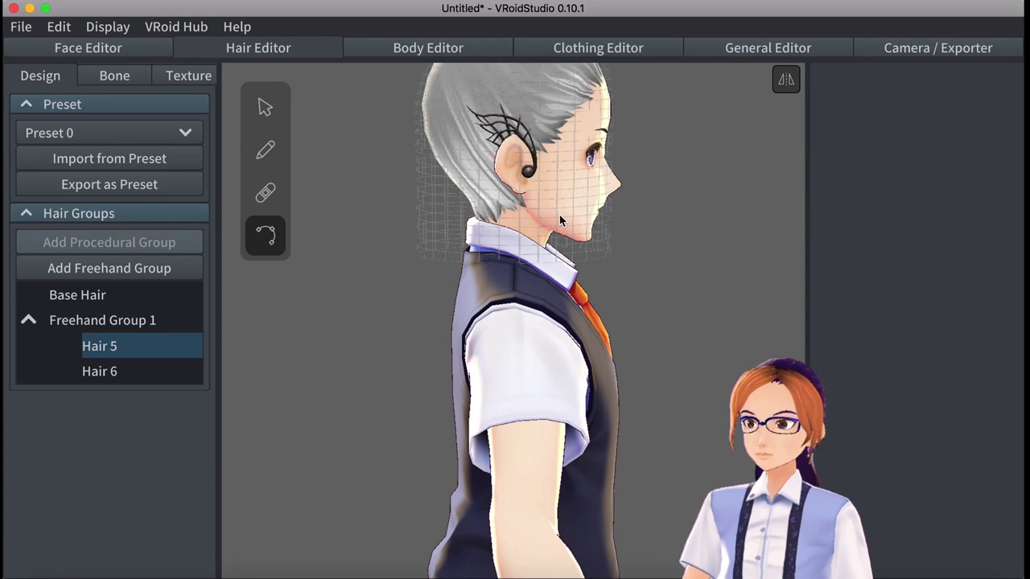
- Set the texture offset of Hair 6, the ear piece on the opposite ear, to 0.5
right_click_drag(634, 292, 563, 294)
left_click(100, 370)
left_click(265, 107)
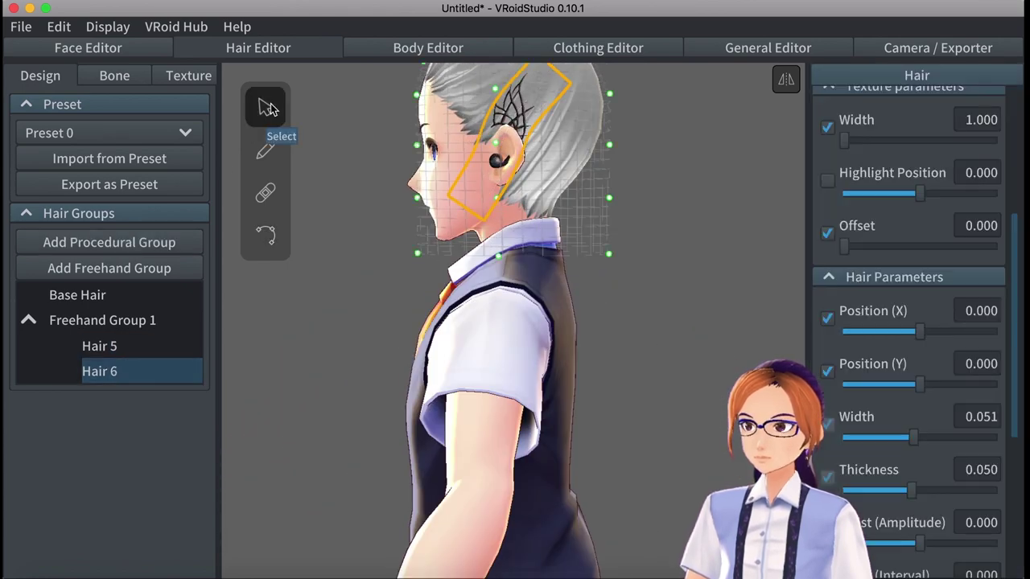
left_click(988, 226)
type("0.5")
left_click(602, 266)
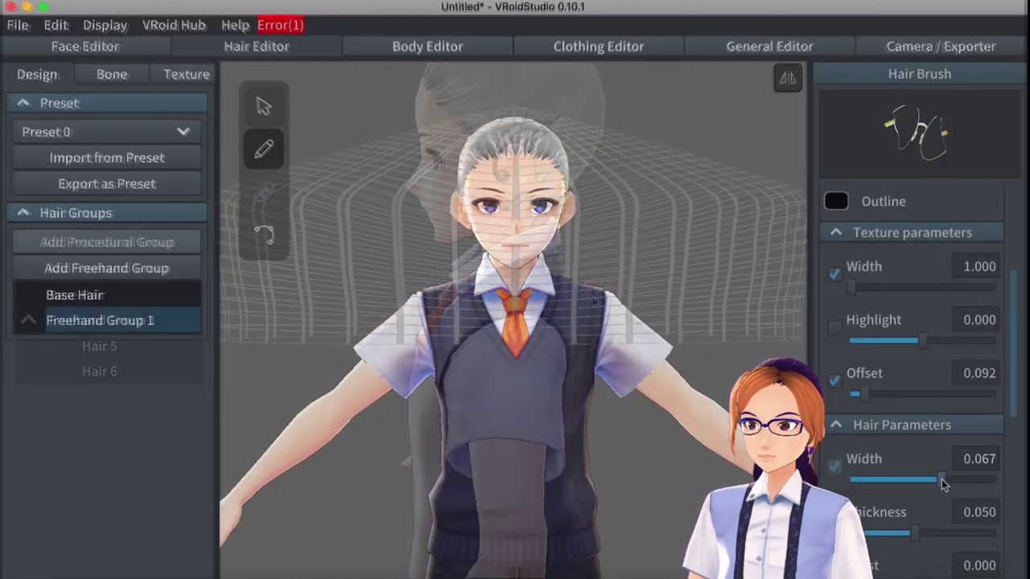
- Stretch the glasses strand Hair 4 across both eyes using its control points
left_click(979, 265)
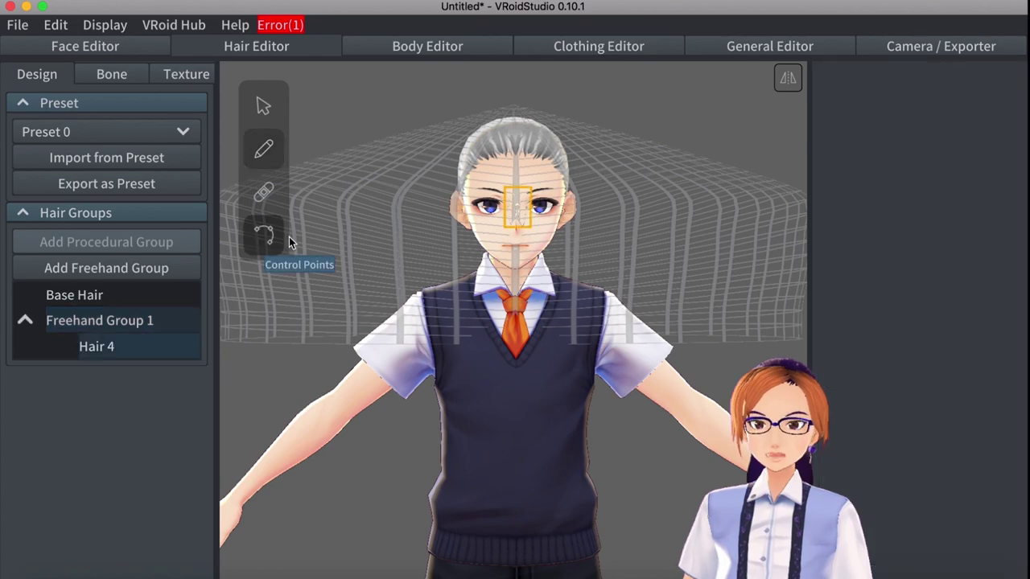
left_click(269, 235)
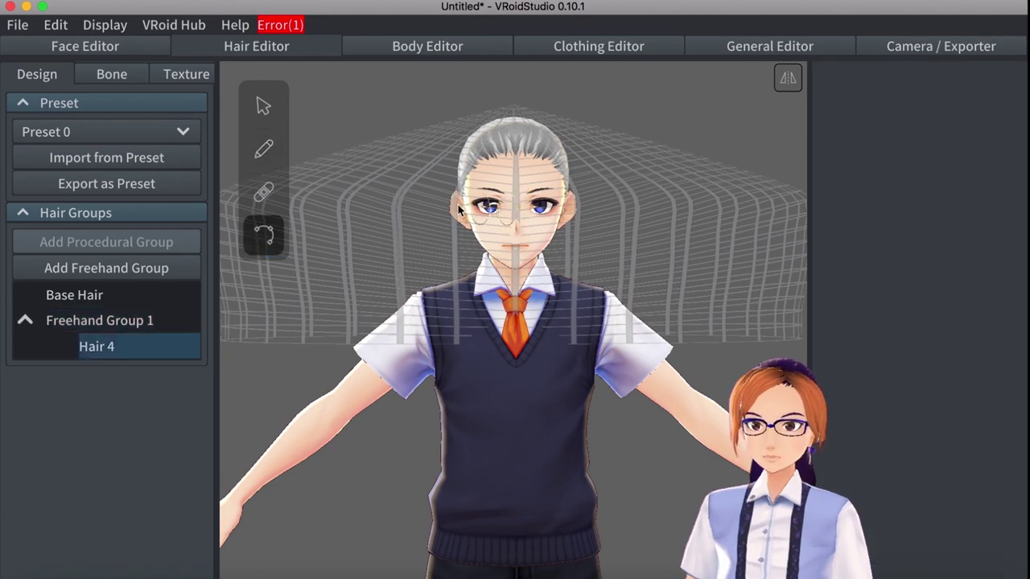
right_click_drag(522, 226, 418, 185)
left_click(263, 105)
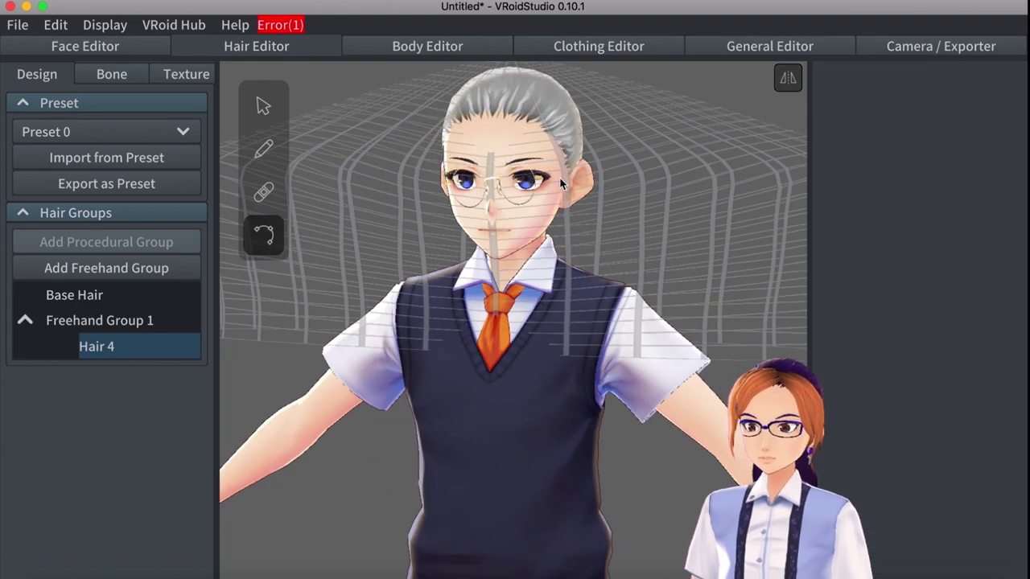
right_click_drag(561, 184, 448, 195)
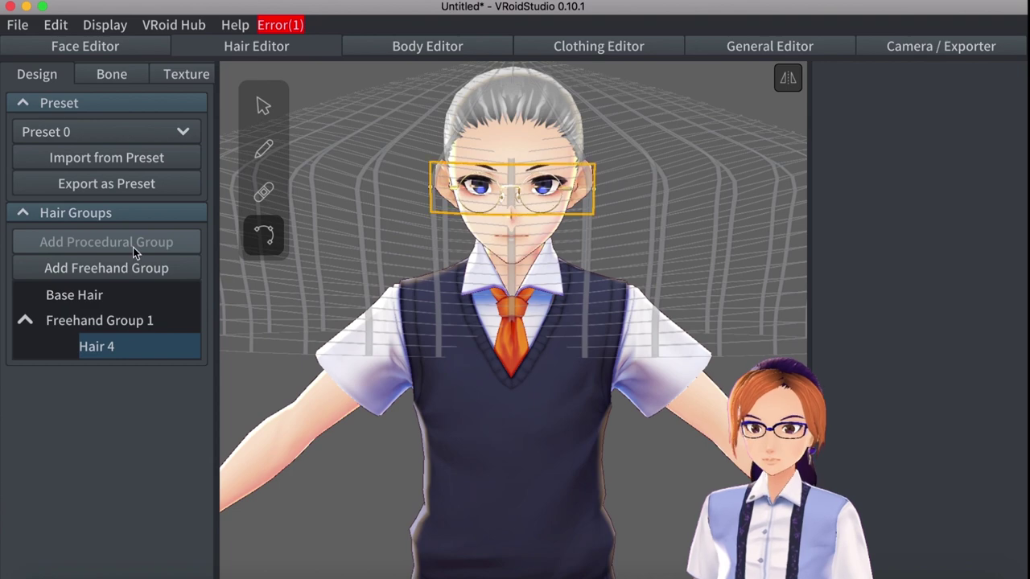
- Add a freehand group for the glasses' arms and reshape its guide around the sides of the head
left_click(106, 268)
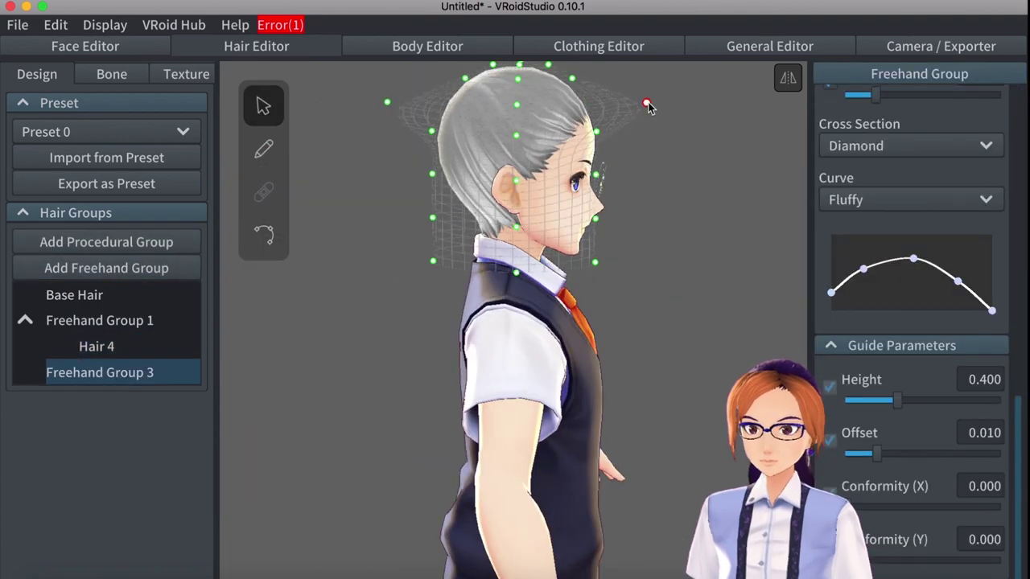
mouse_move(659, 137)
right_mouse_down()
mouse_move(654, 223)
mouse_move(643, 225)
mouse_move(443, 176)
right_mouse_up()
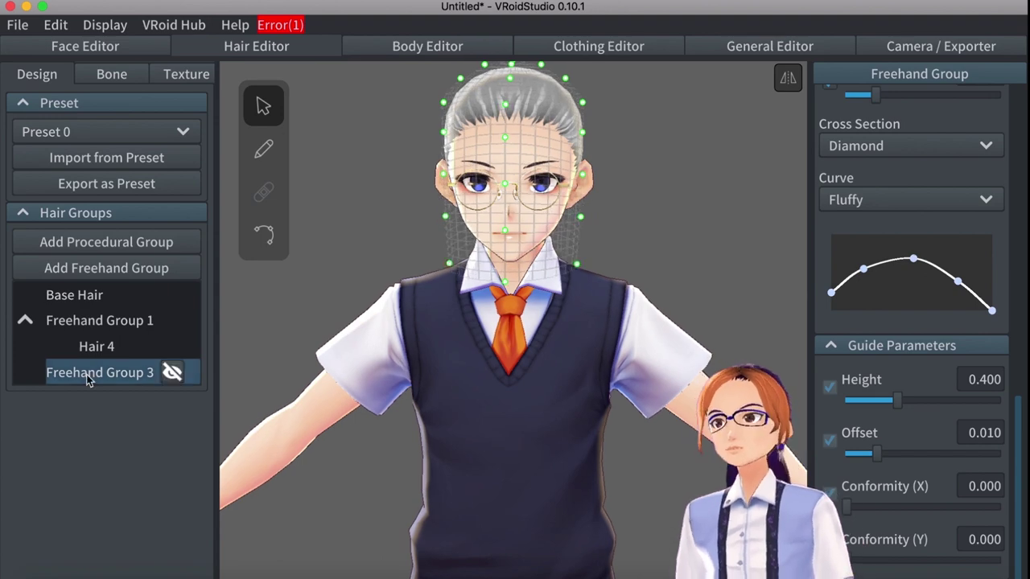
- Try to draw a mirrored pair of tortoiseshell glasses arms in Freehand Group 3
key("b")
scroll(941, 362, "down", 3)
left_click_drag(924, 478, 947, 472)
scroll(899, 490, "down", 3)
scroll(925, 280, "down", 3)
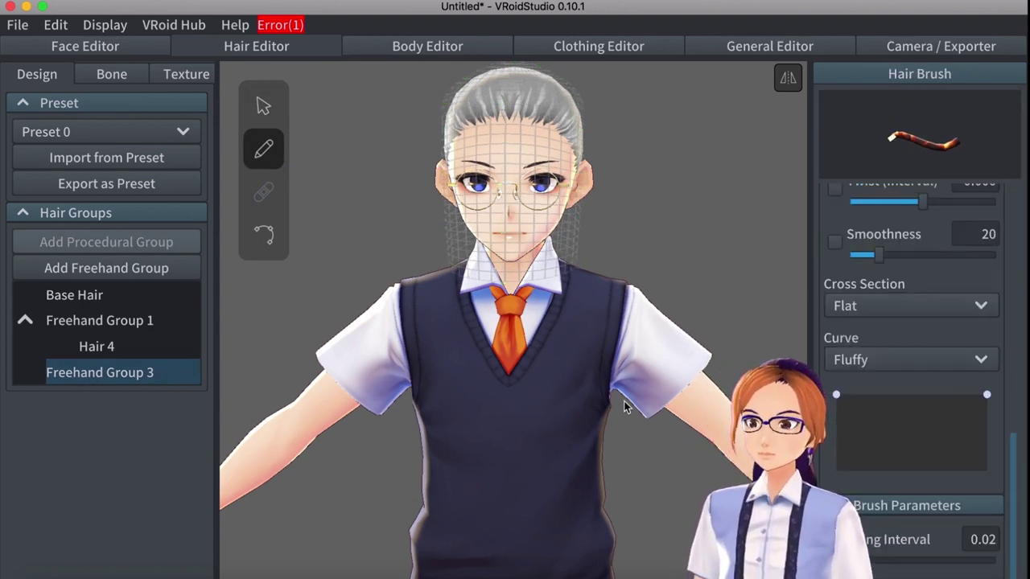
right_click_drag(659, 217, 570, 209)
mouse_move(531, 316)
right_mouse_down()
mouse_move(368, 223)
mouse_move(381, 223)
mouse_move(327, 242)
right_mouse_up()
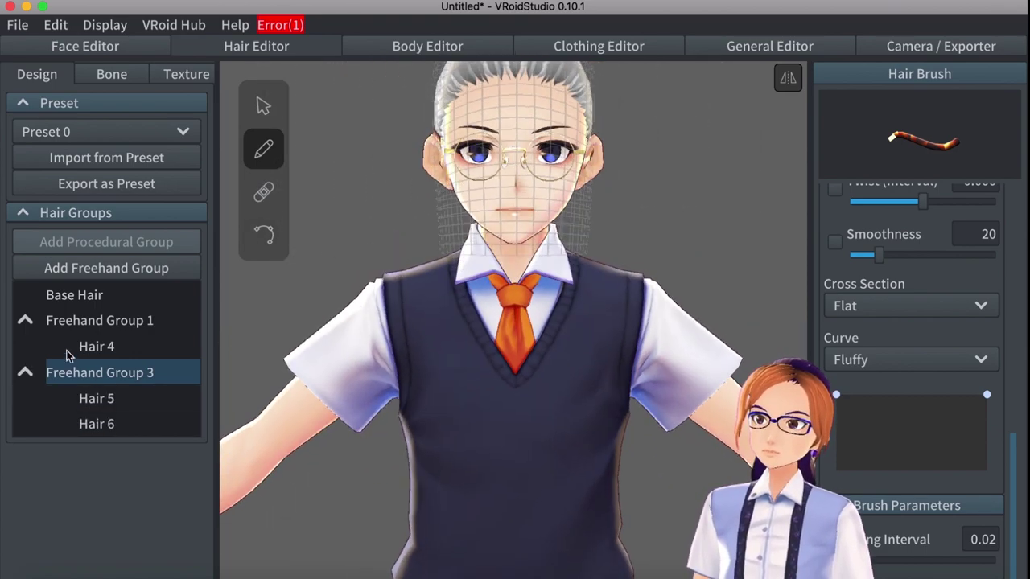
left_click(263, 234)
left_click(87, 395)
- Set the hair brush's texture offset to 0.625 and draw the mirrored glasses arms from the lenses to the ears
left_click(263, 149)
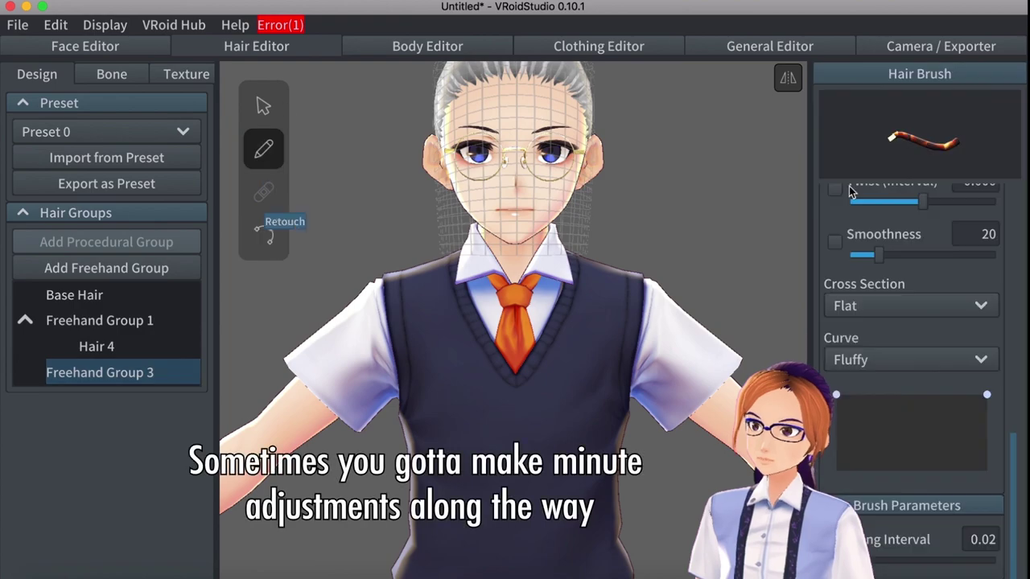
scroll(925, 322, "down", 5)
left_click_drag(926, 356, 942, 360)
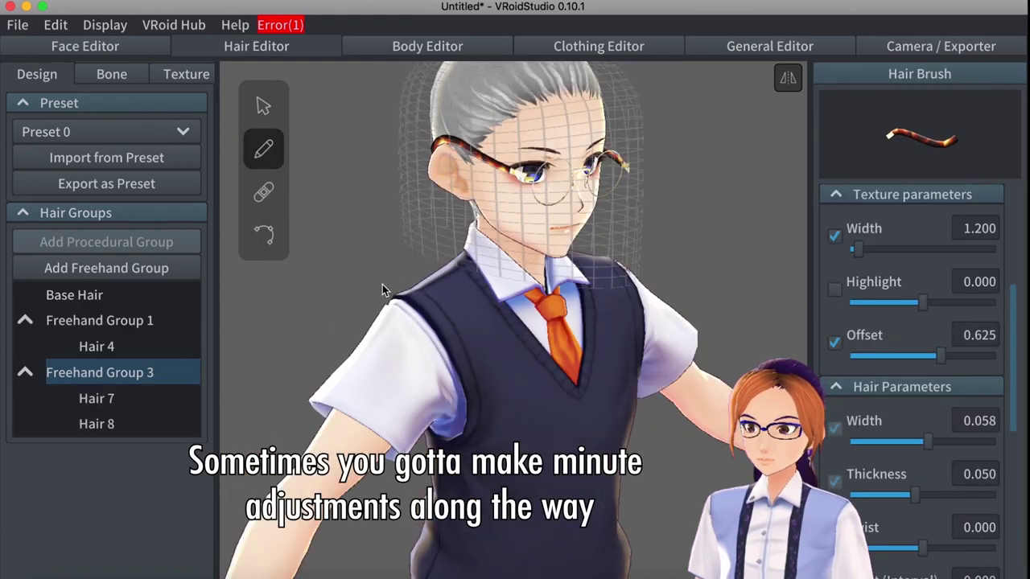
- Set the texture width of the glasses arm Hair 7 to 1.3 and its offset to 0.614
left_click(264, 105)
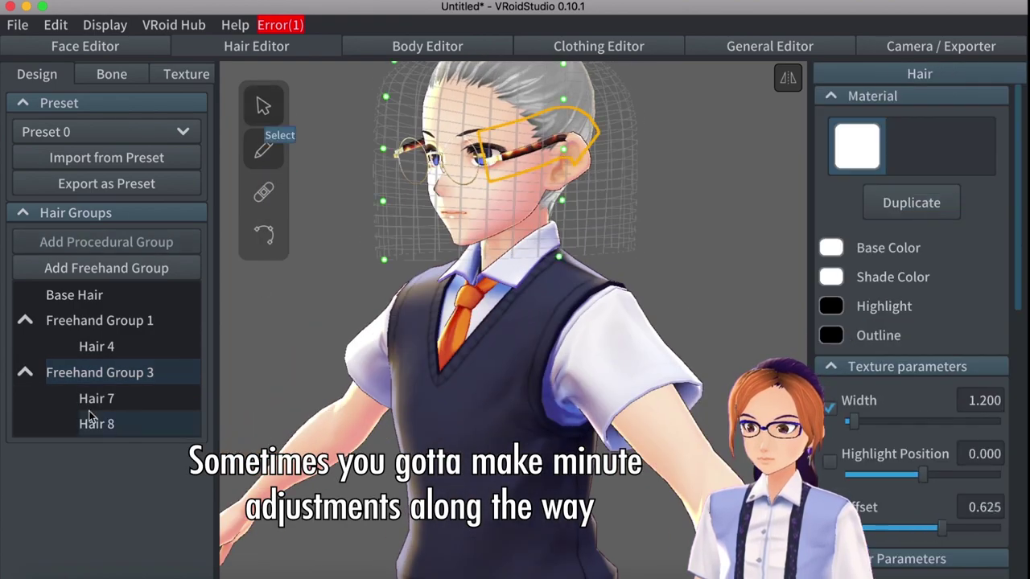
left_click(96, 423)
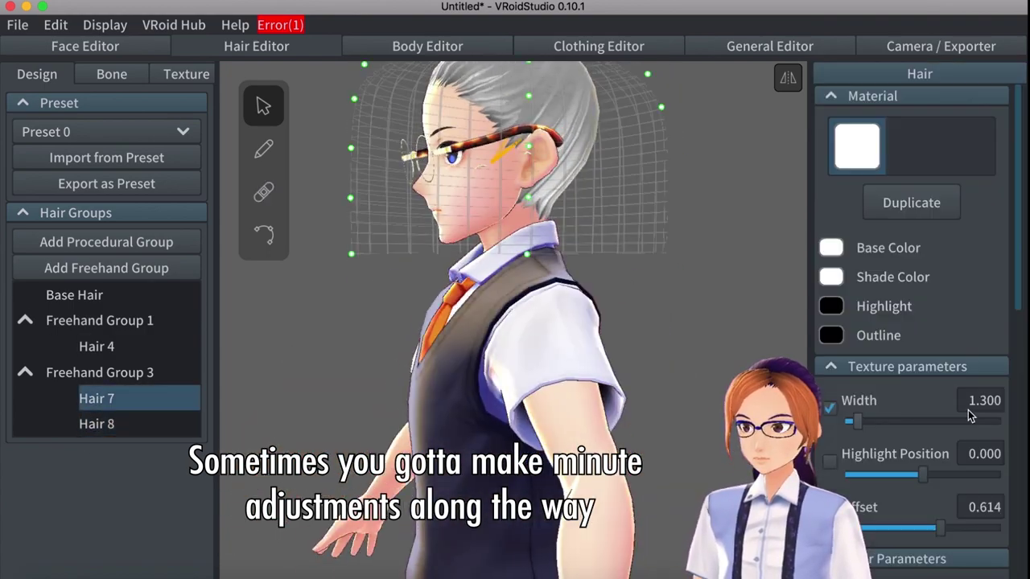
left_click(97, 424)
left_click(96, 398)
- Select the lens strand Hair 4 with the Retouch tool and inspect how it meets the glasses arms
left_click(100, 372)
left_click(263, 234)
left_click(96, 346)
left_click(399, 111)
right_click_drag(399, 112, 227, 305)
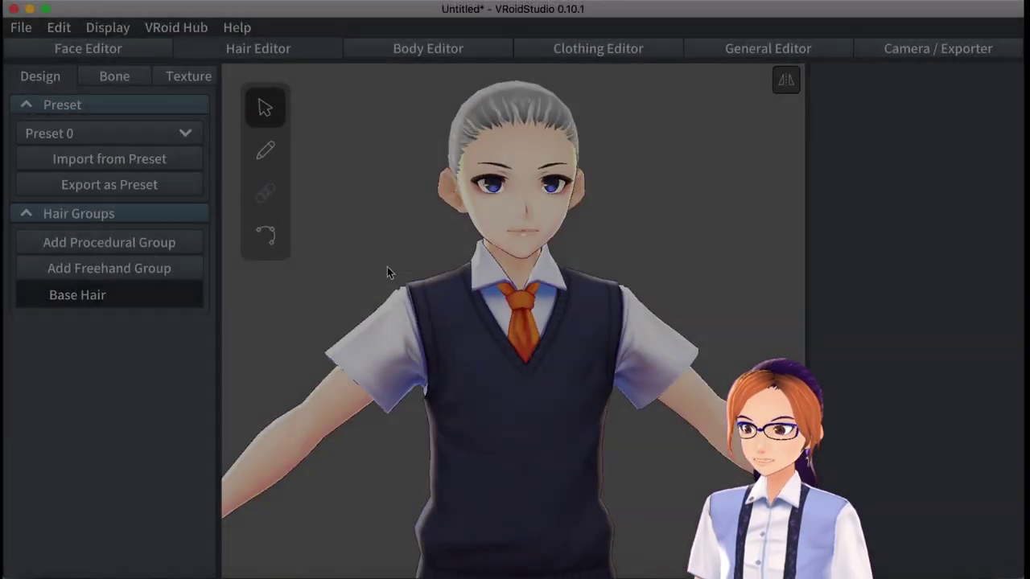
- Add a freehand group to the hairless base and draw a wide white blindfold strand across both eyes
left_click(106, 267)
left_click(263, 149)
left_click_drag(450, 191, 583, 192)
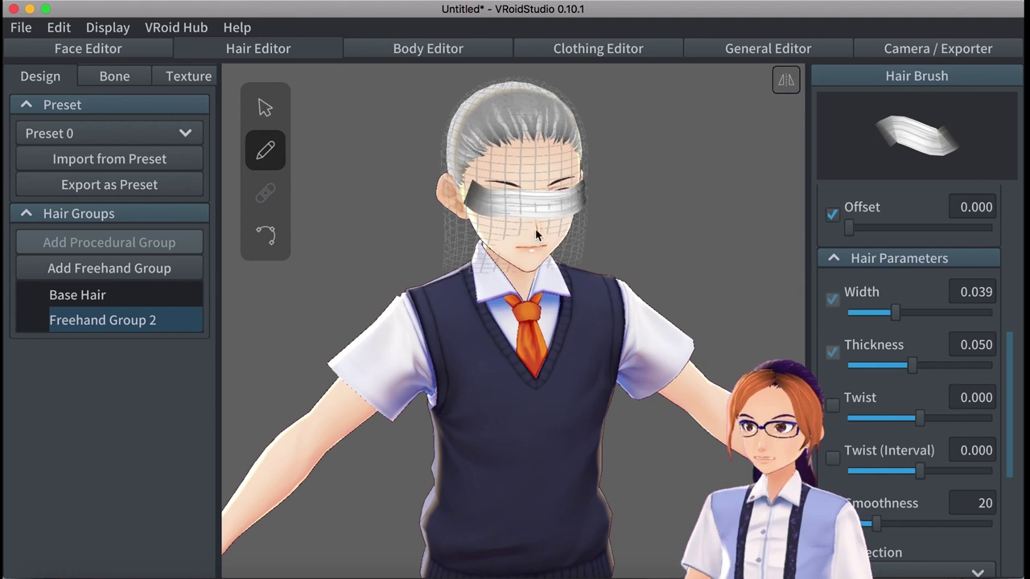
- Reshape the freehand group's guide so the blindfold strand wraps closely across the face from ear to ear
left_click(265, 107)
scroll(925, 362, "down", 5)
left_click(102, 319)
left_click(502, 143)
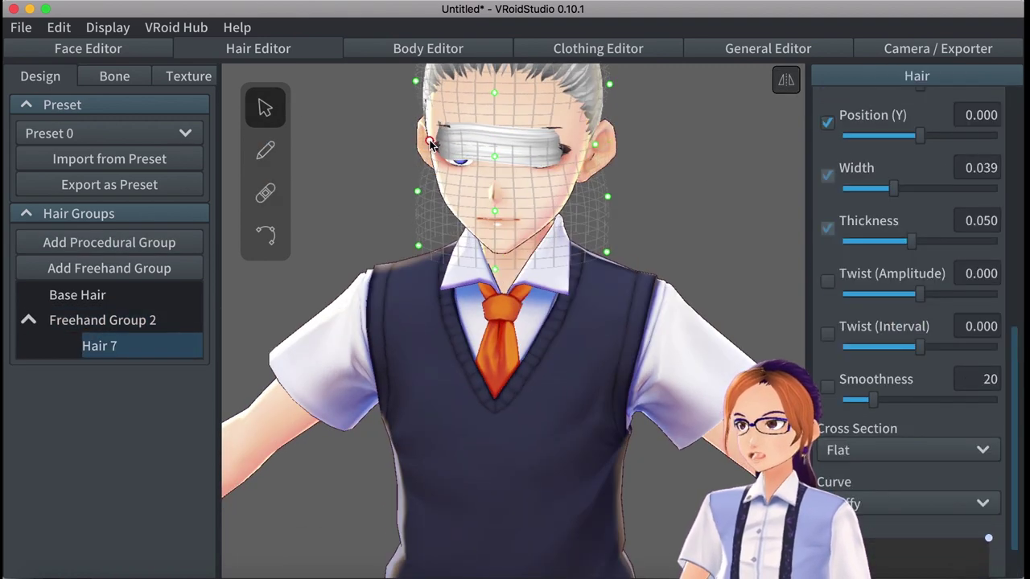
right_click_drag(754, 124, 424, 197)
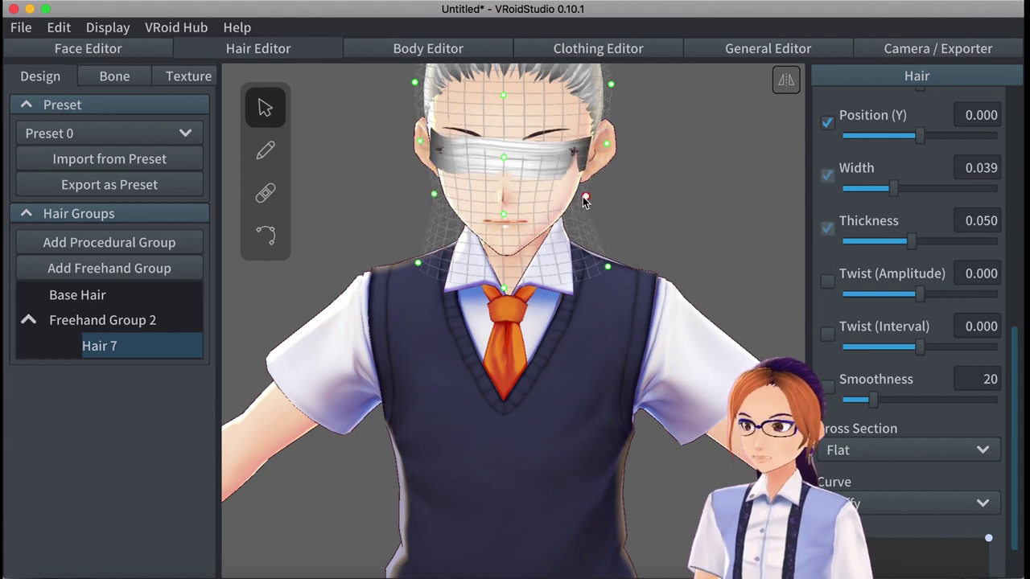
right_click_drag(592, 197, 546, 153)
- Retouch the control points of the blindfold strand Hair 7 to fit it around the side of the face
double_click(546, 153)
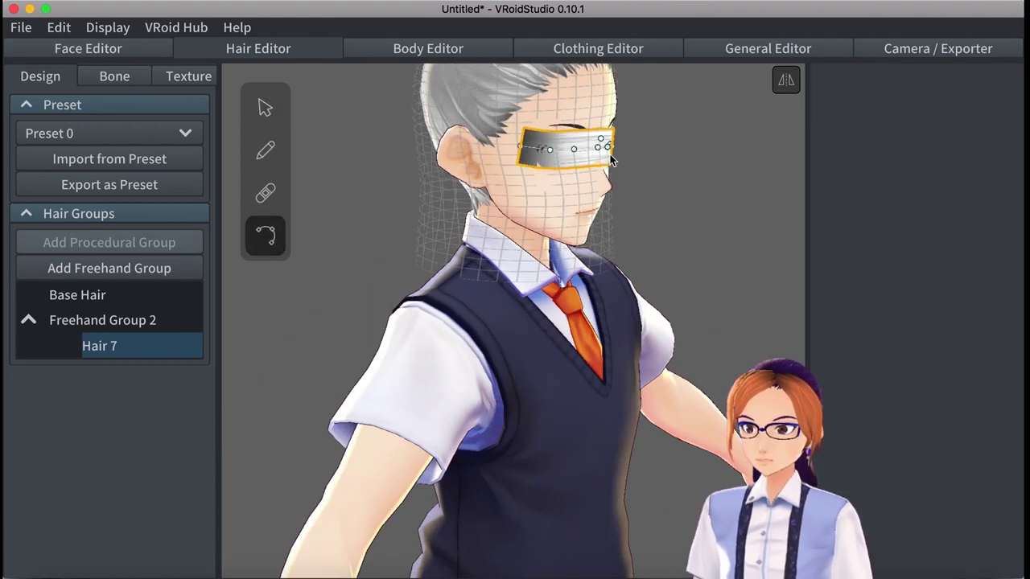
right_click_drag(611, 161, 386, 260)
left_click(102, 363)
- Outline an eye mask on a layer of the Face Skin texture using brush color #3F3A3A
left_click(110, 48)
left_click(110, 81)
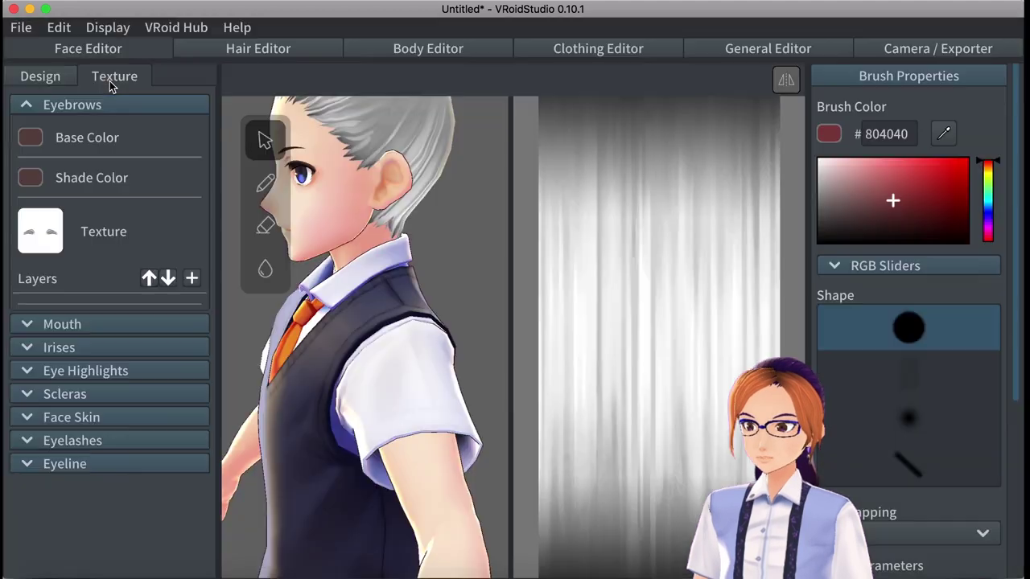
left_click(48, 487)
left_click(85, 474)
scroll(909, 402, "down", 5)
left_click(909, 553)
left_click(882, 405)
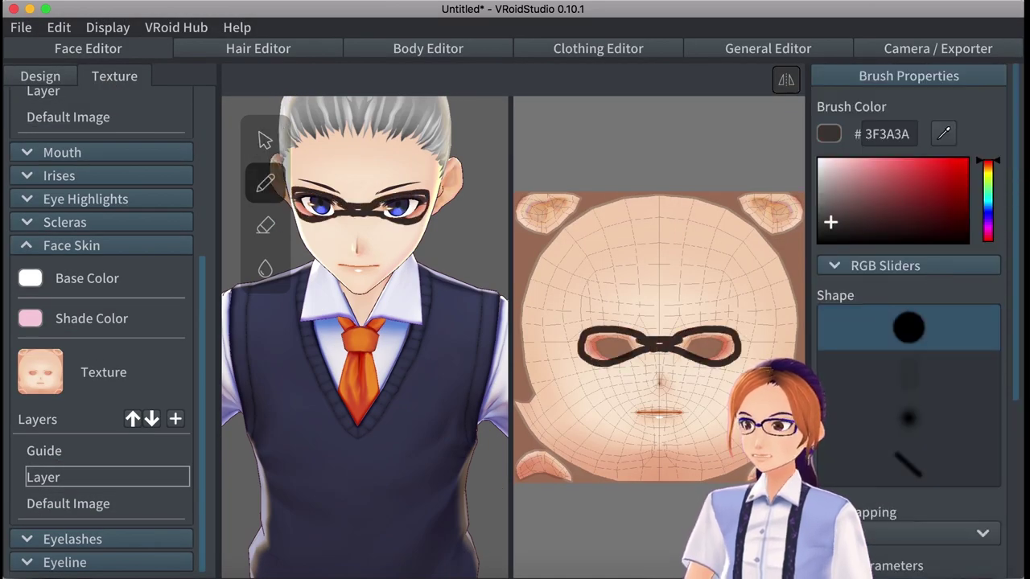
- Fill in the dark mask around both eyes and across the nose bridge on the Face Skin layer
left_click_drag(616, 343, 703, 343)
scroll(658, 334, "up", 3)
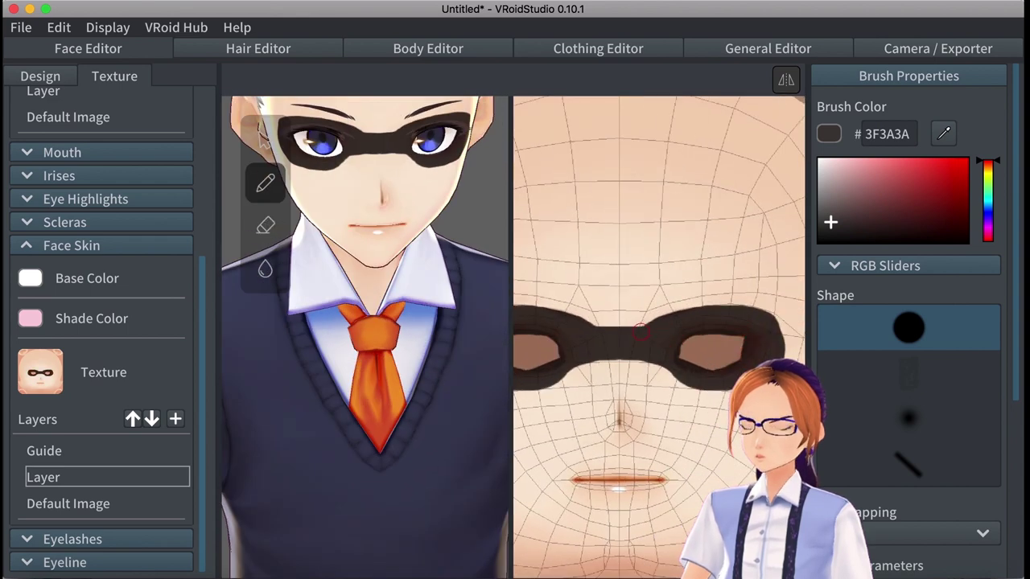
right_click_drag(338, 362, 418, 362)
key("e")
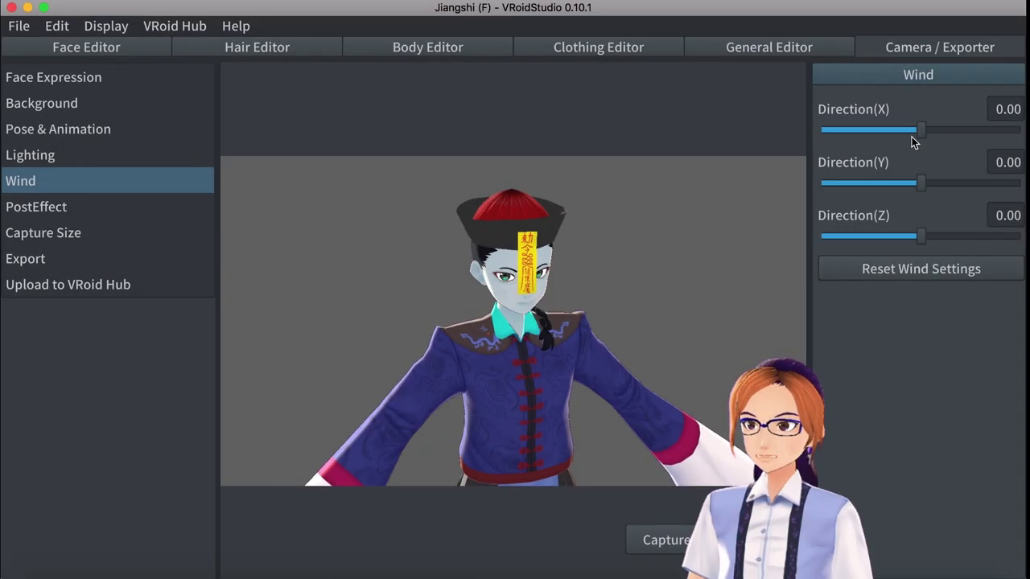
- Test the Direction(X) wind on the Jiangshi character and examine Bone Group 2 among its grouped hairs
left_click(912, 137)
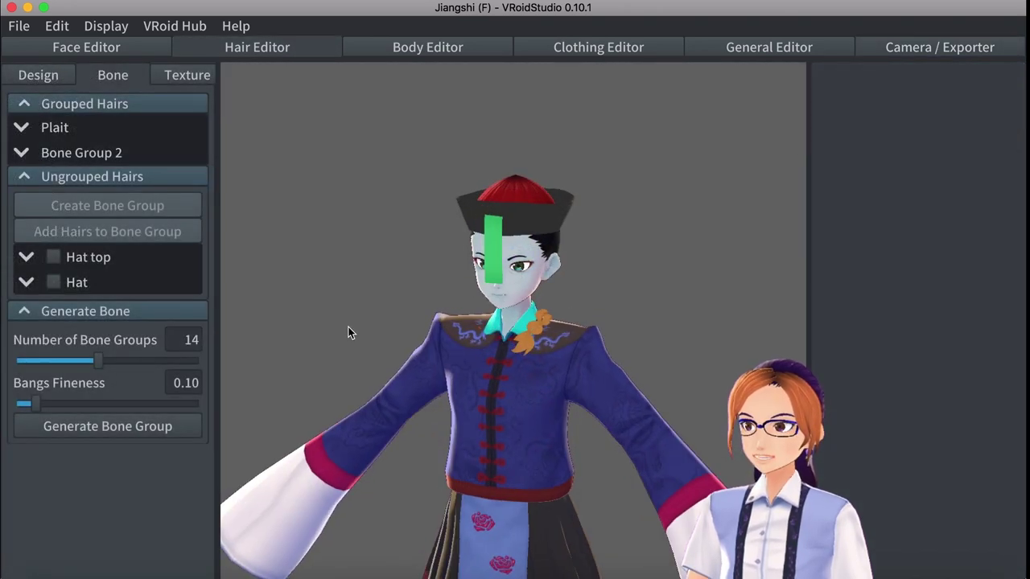
scroll(348, 327, "up", 5)
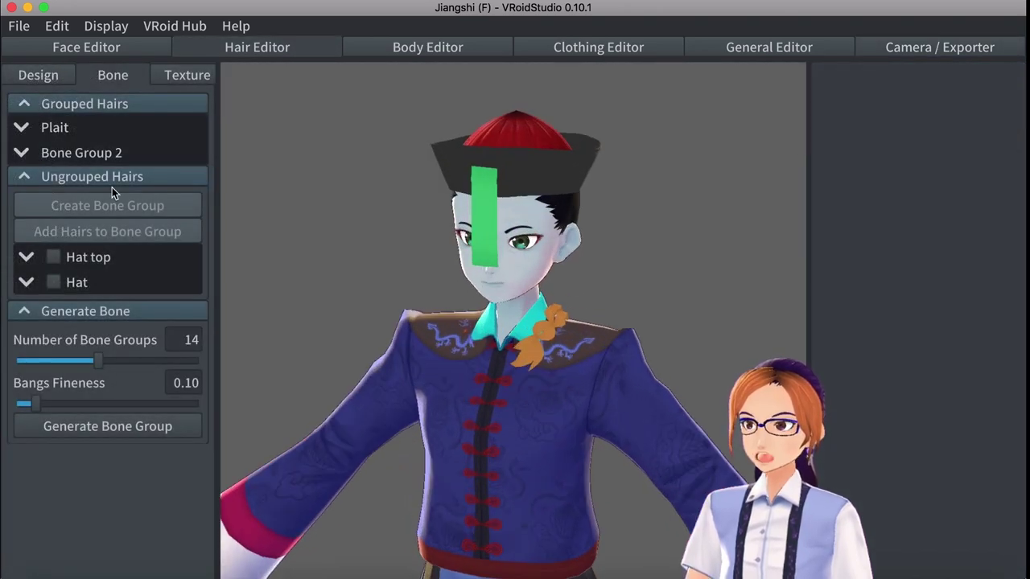
left_click(66, 153)
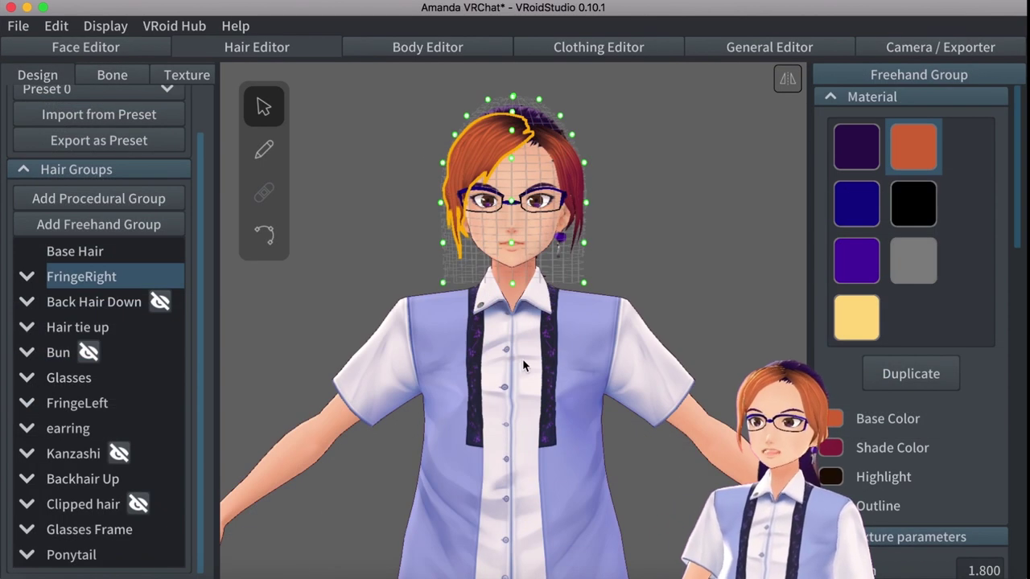
- Hide the Ponytail hair group on the red-haired character with glasses
left_click(71, 554)
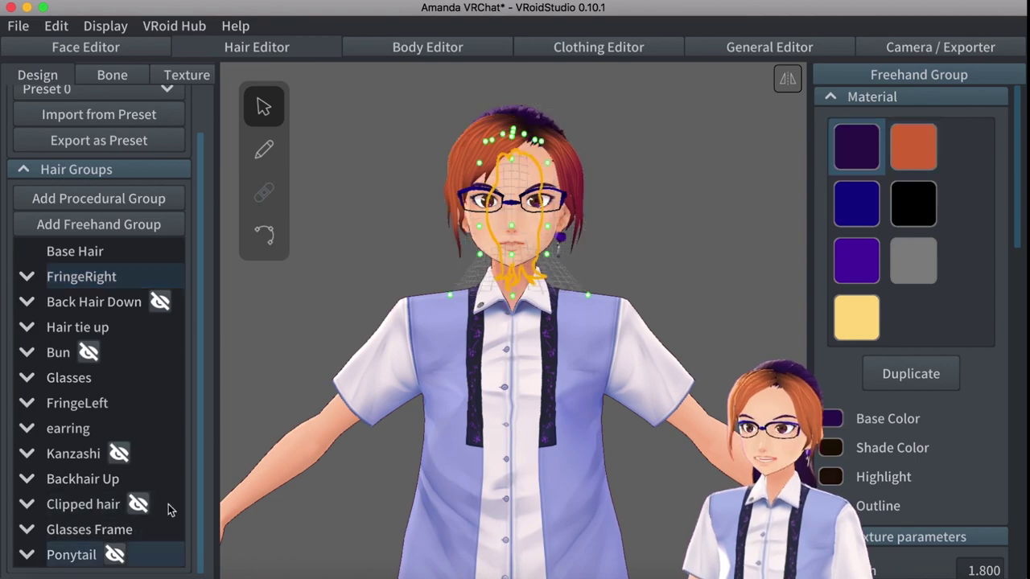
right_click_drag(386, 400, 510, 400)
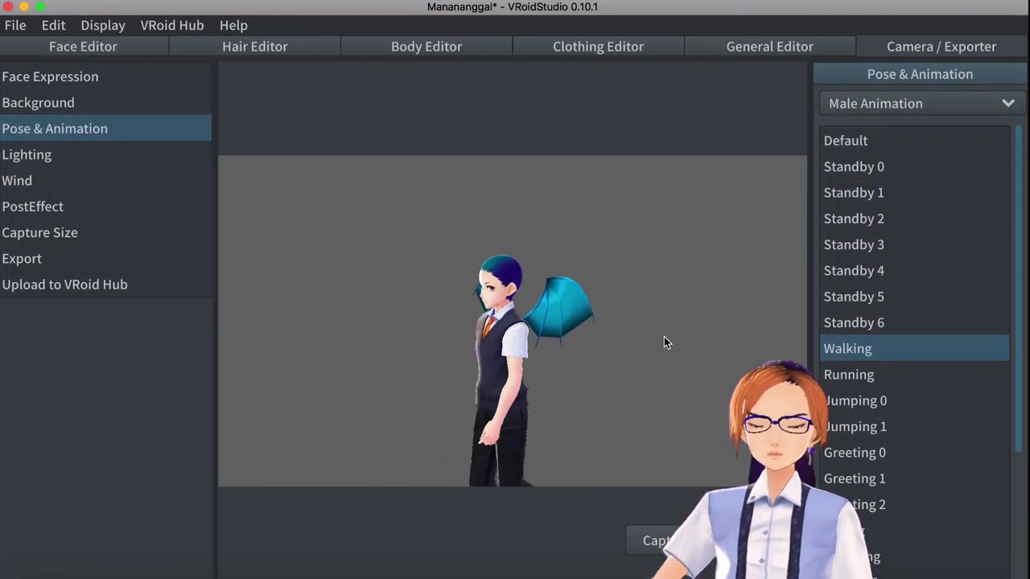
- Play the Jumping 0 animation on the winged Manananggal character
left_click(899, 404)
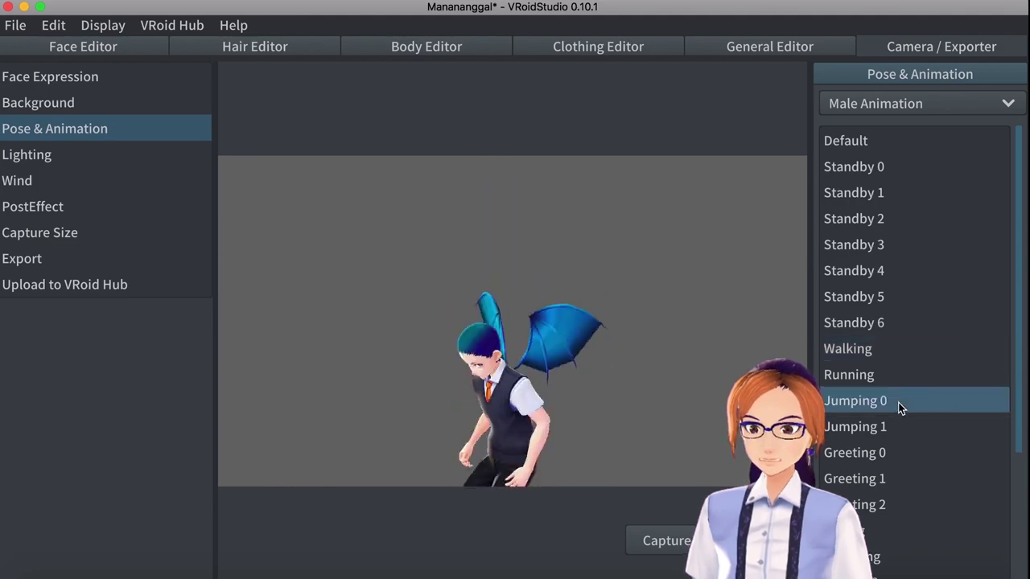